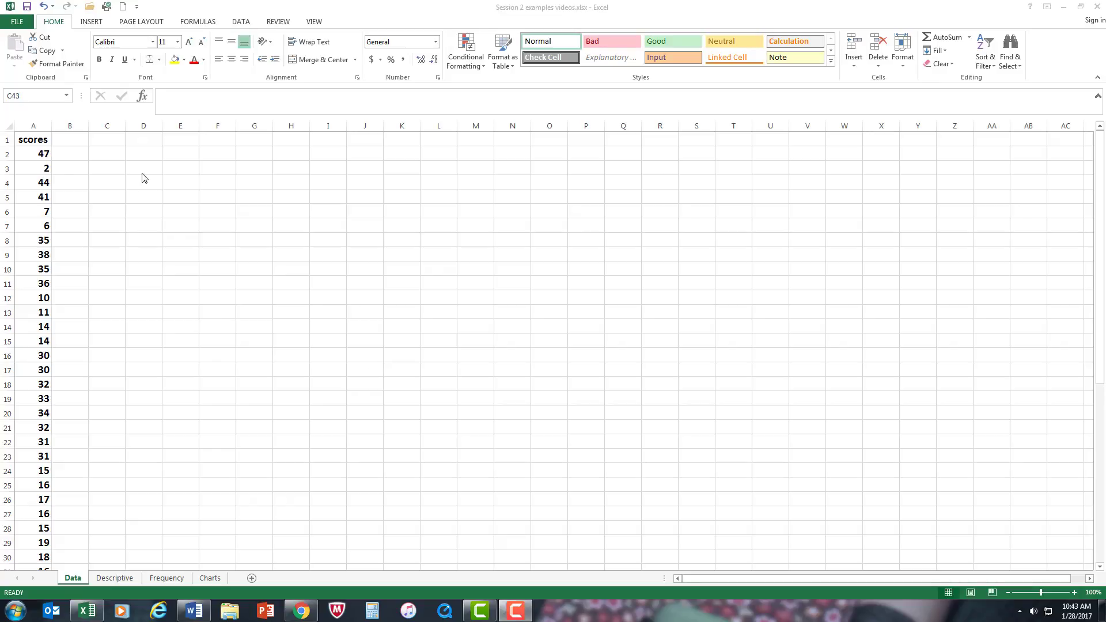
Copy cells A1:A51 of the scores column on the Data sheet
click(43, 135)
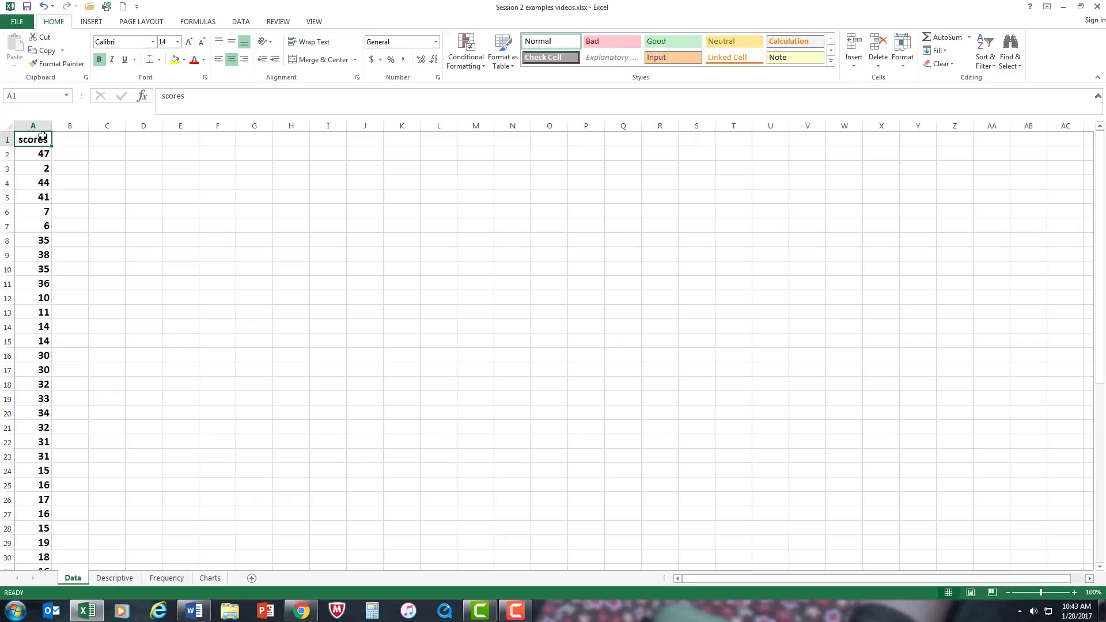
key(ctrl+shift+Down)
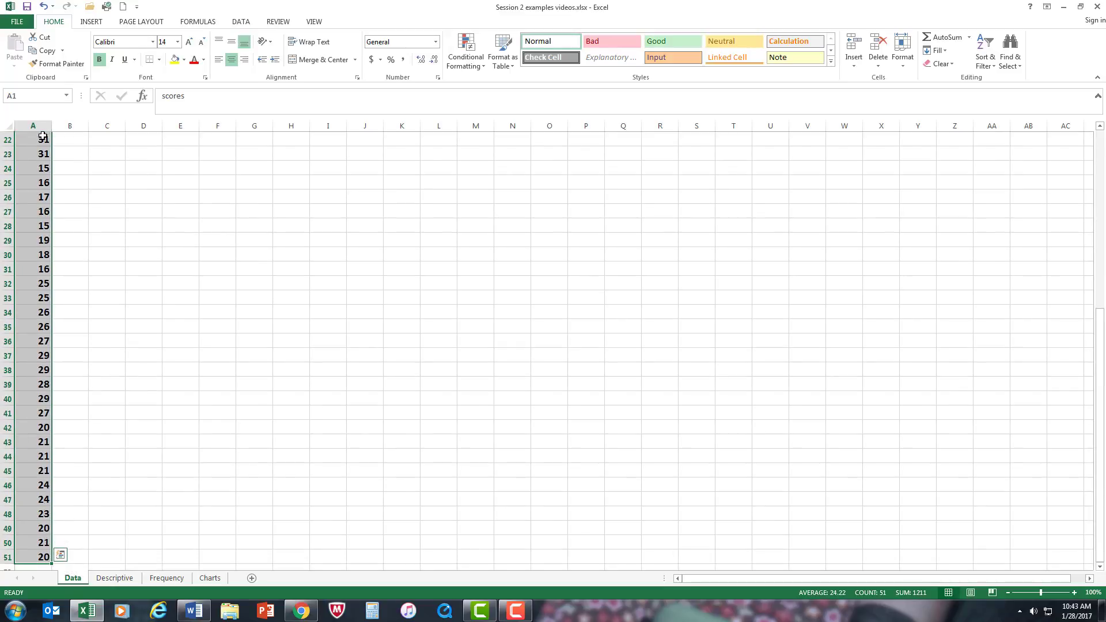
key(ctrl+c)
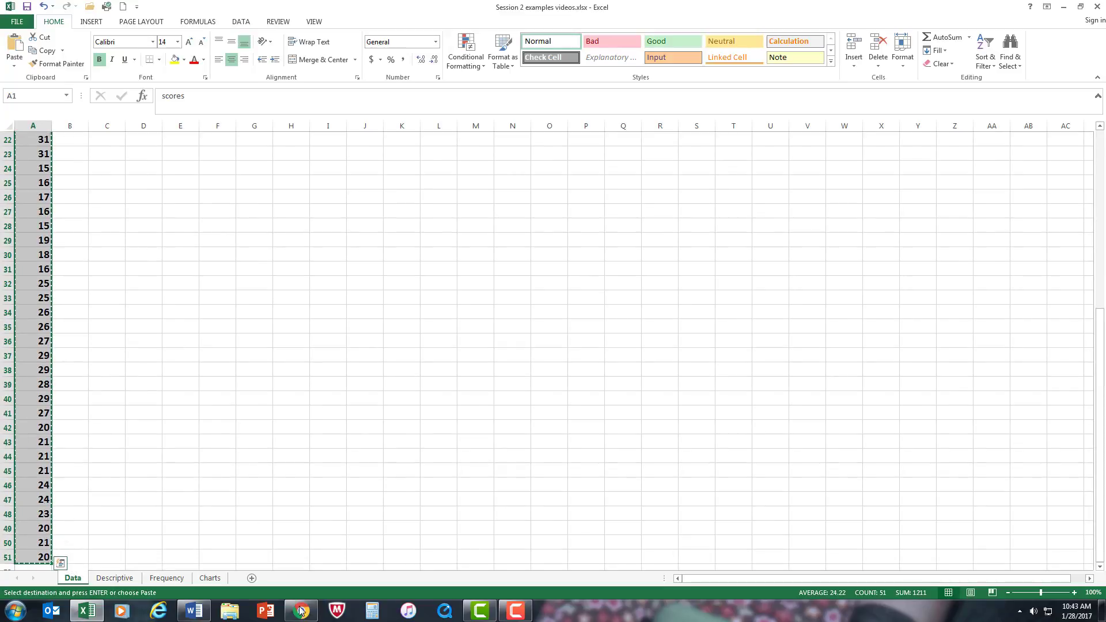
On the Descriptive sheet, sort the column A scores smallest to largest, from 2 to 47
click(128, 579)
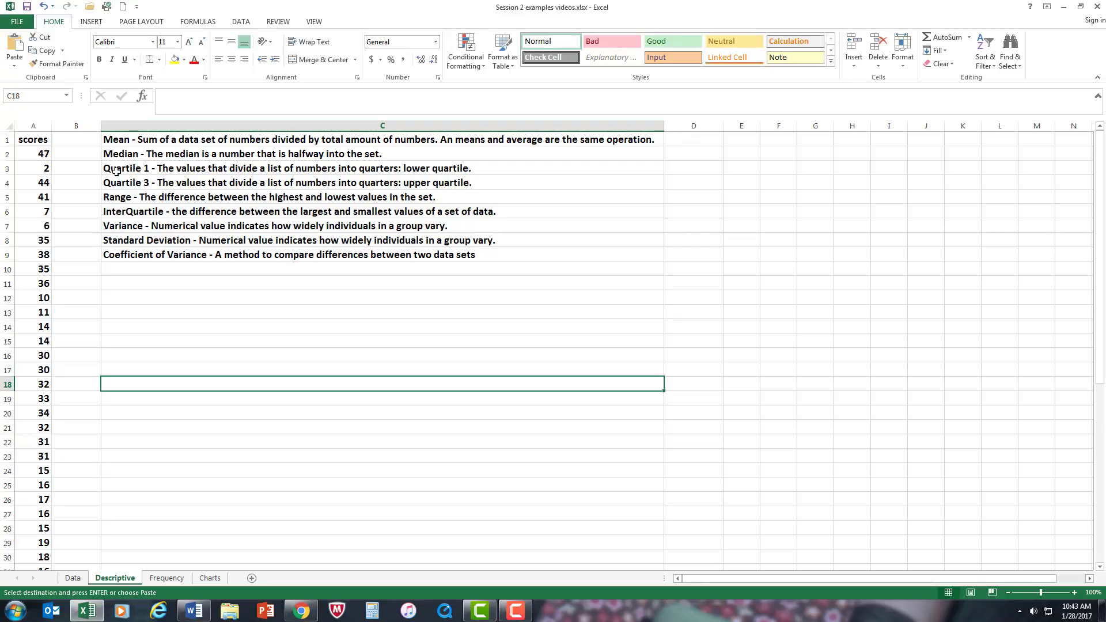
click(80, 237)
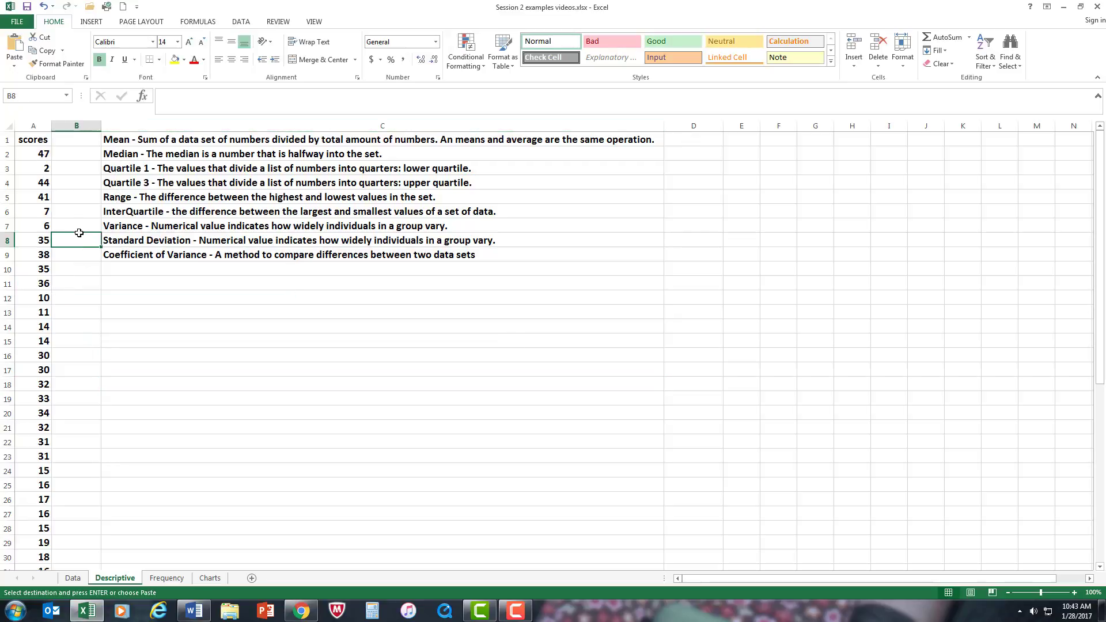
scroll(79, 233, down, 3)
scroll(79, 233, down, 7)
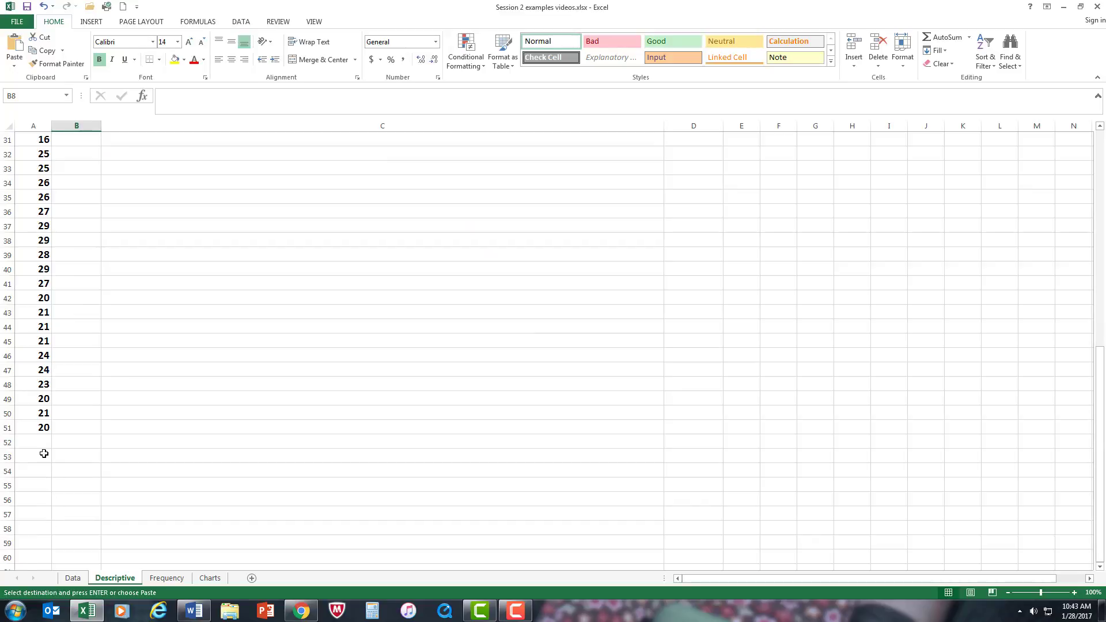
click(38, 442)
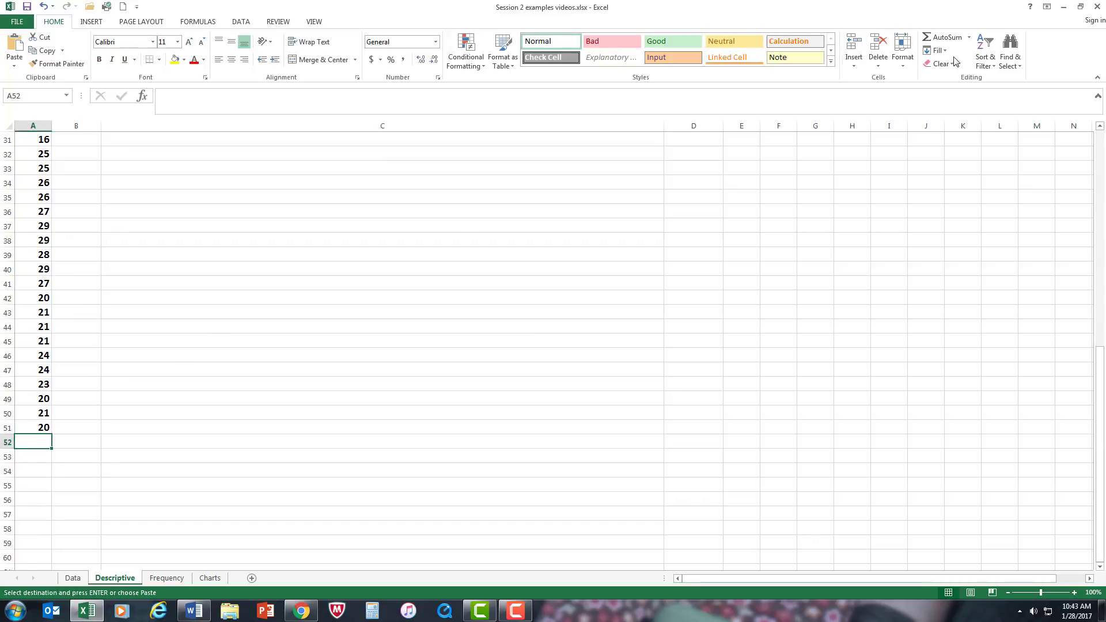
click(988, 65)
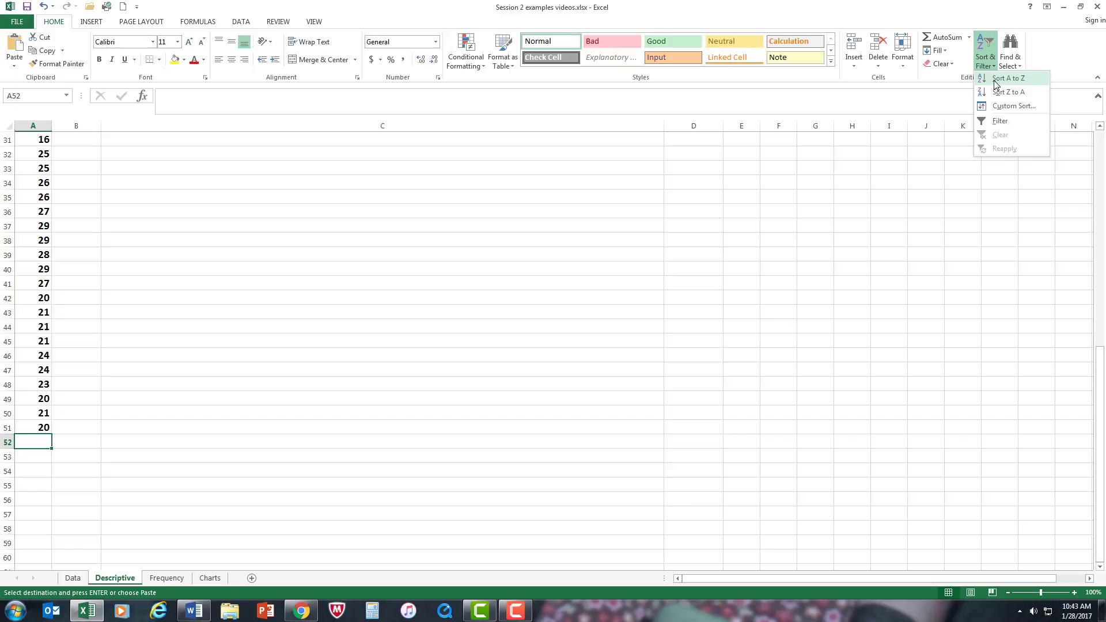
click(1005, 78)
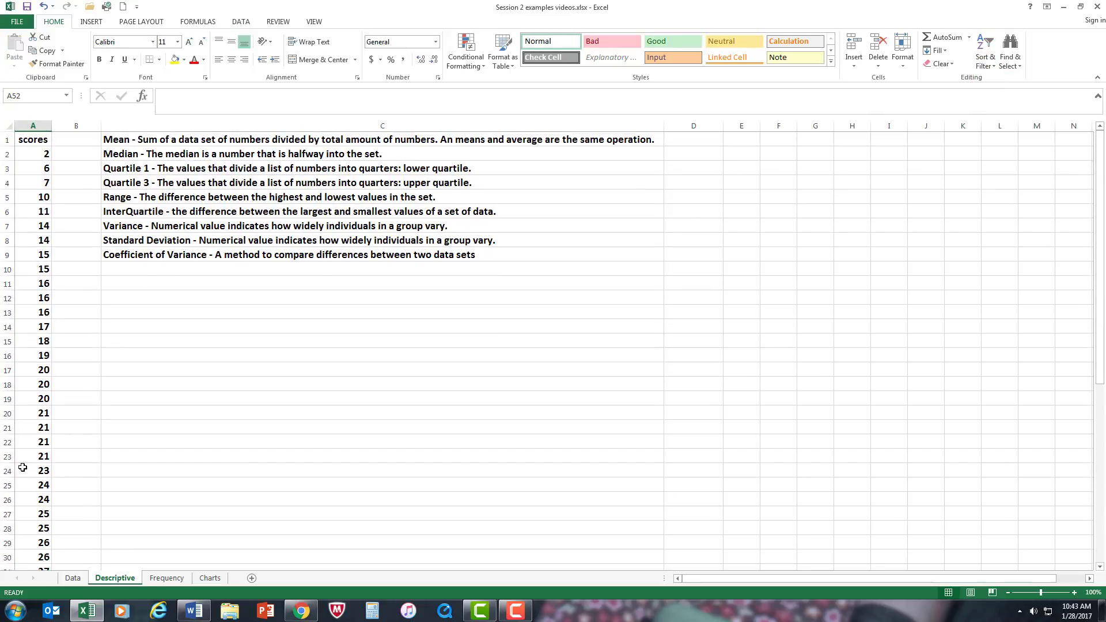
scroll(23, 461, down, 8)
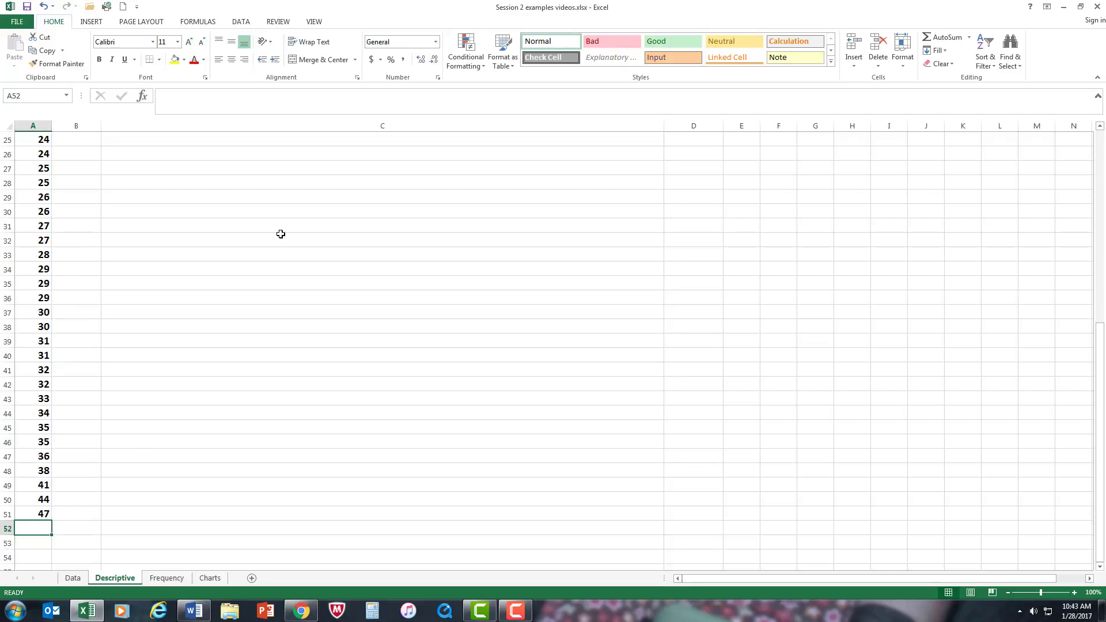
scroll(278, 233, up, 8)
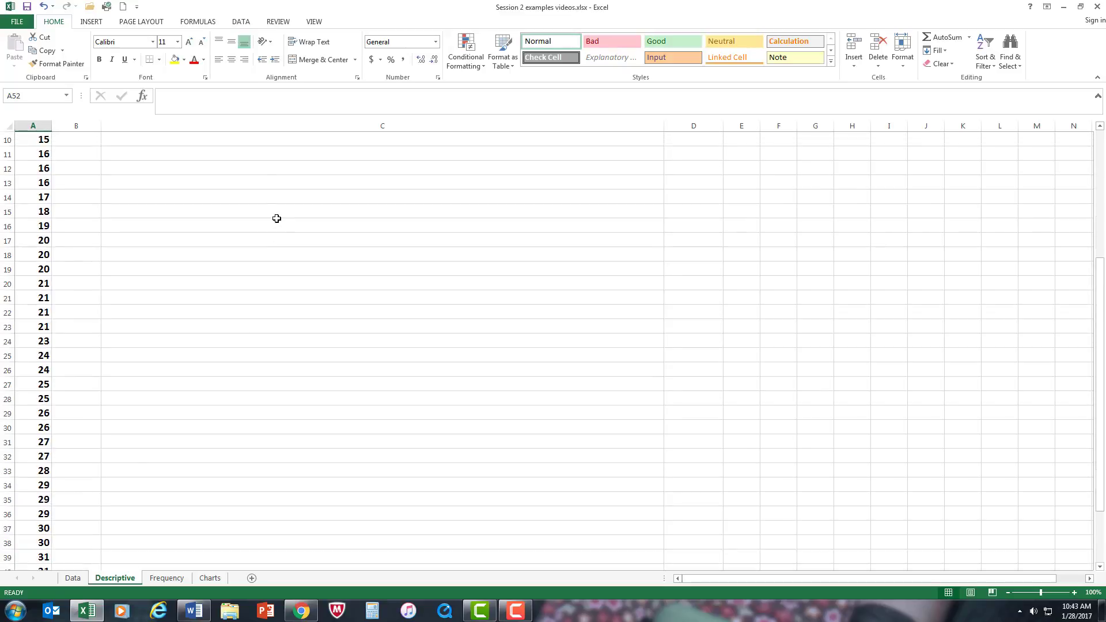
Enter =AVERAGE(A2:A51) in D1, giving a mean of 24.22
click(683, 142)
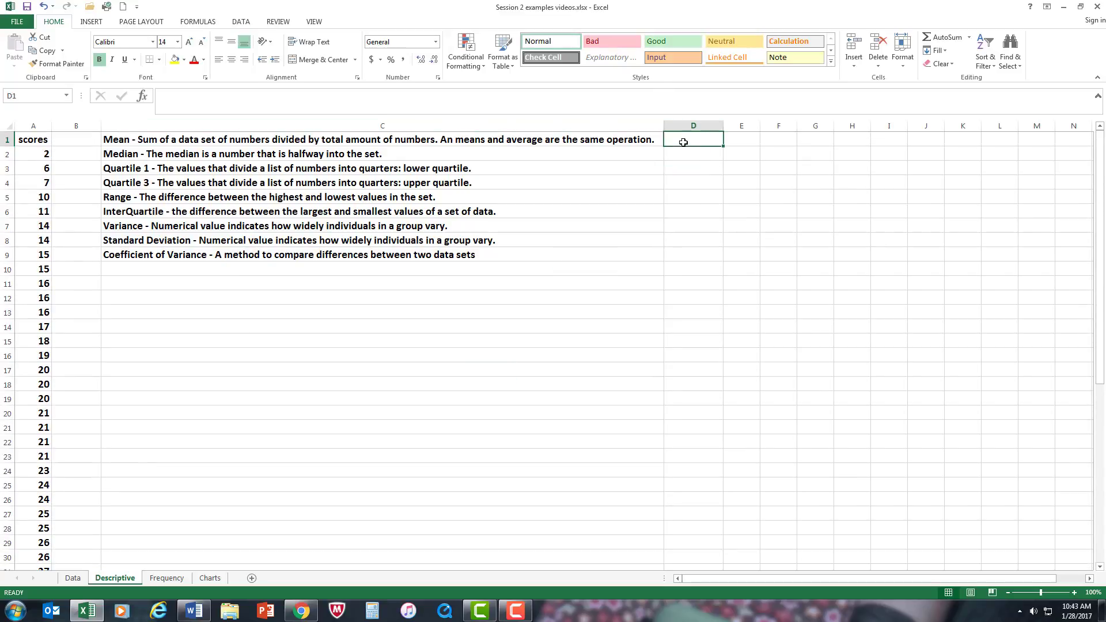
click(196, 23)
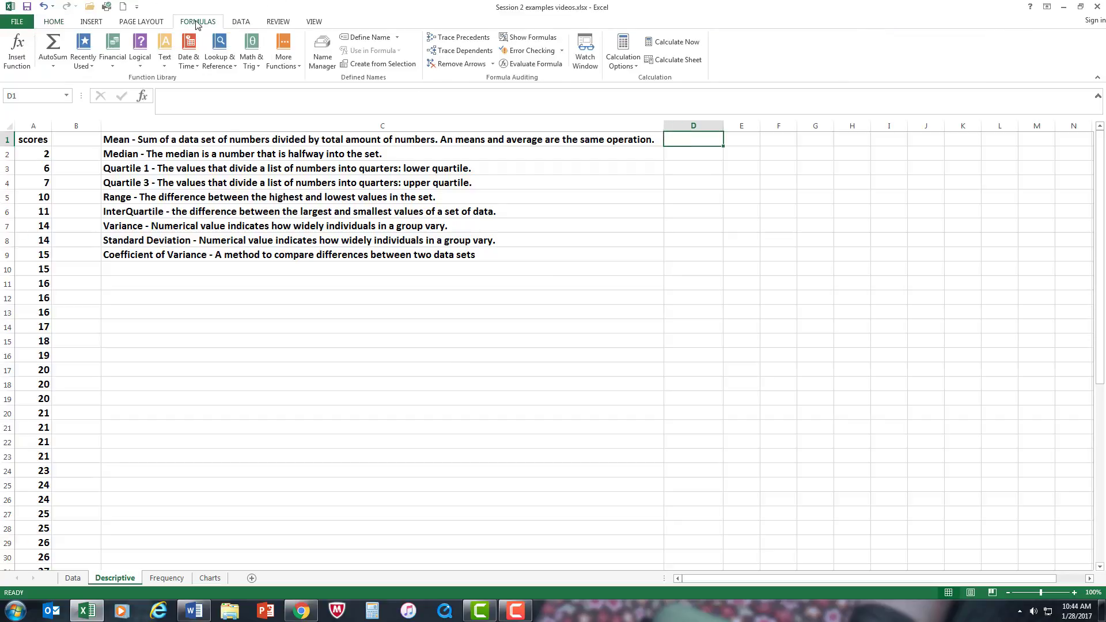
click(299, 67)
mouse_move(299, 79)
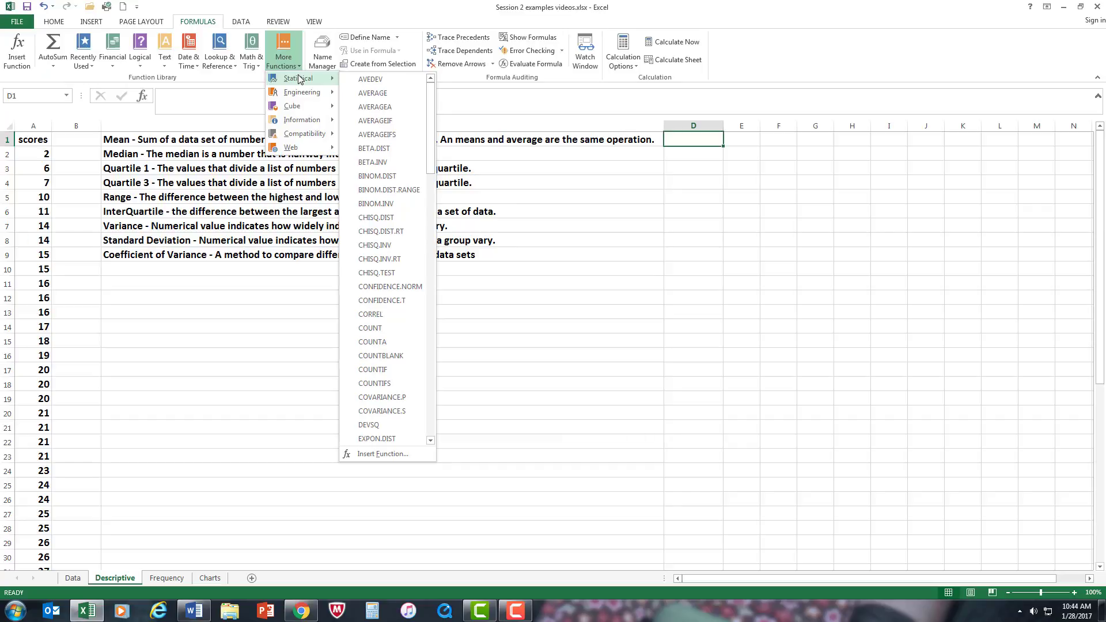
click(384, 95)
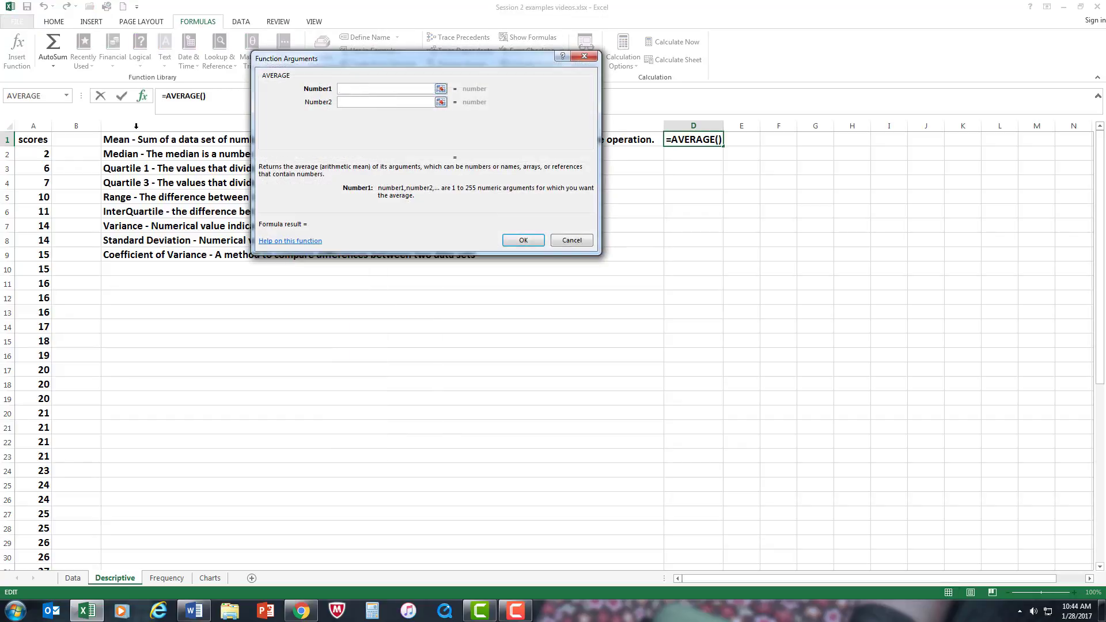
click(45, 153)
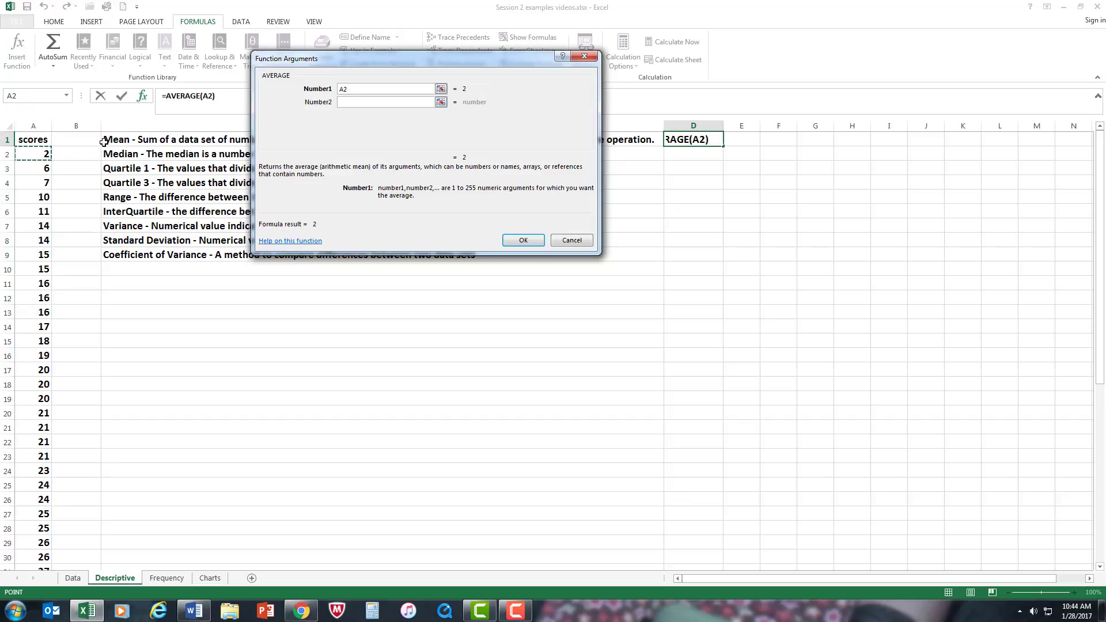
key(ctrl+shift+Down)
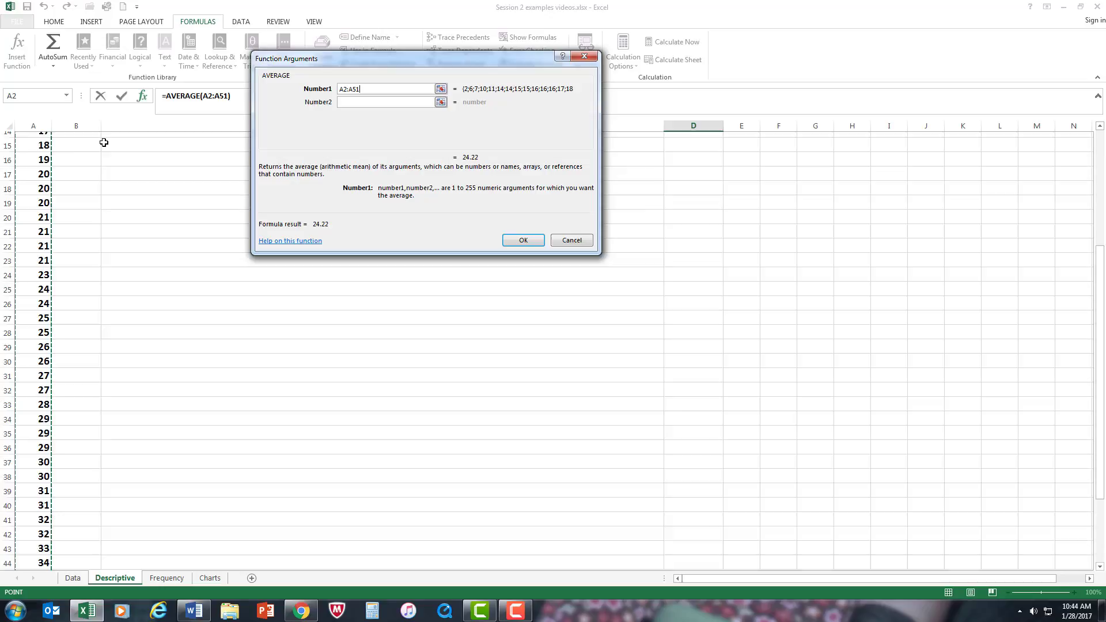
click(510, 244)
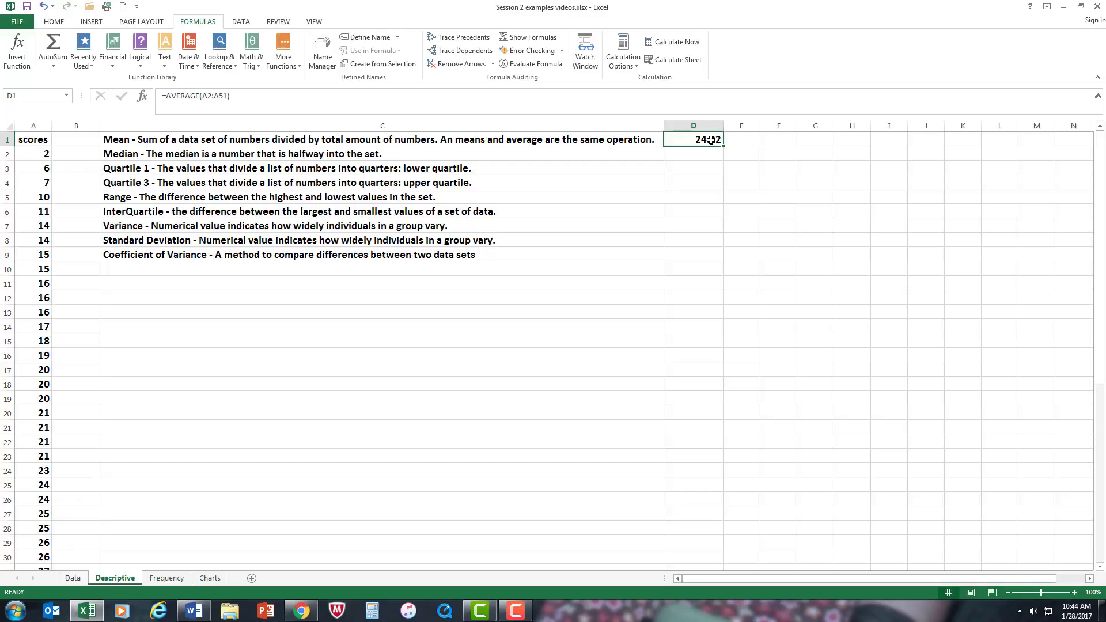
Enter =MEDIAN(A2:A51) in D2, giving a median of 24.5
click(691, 153)
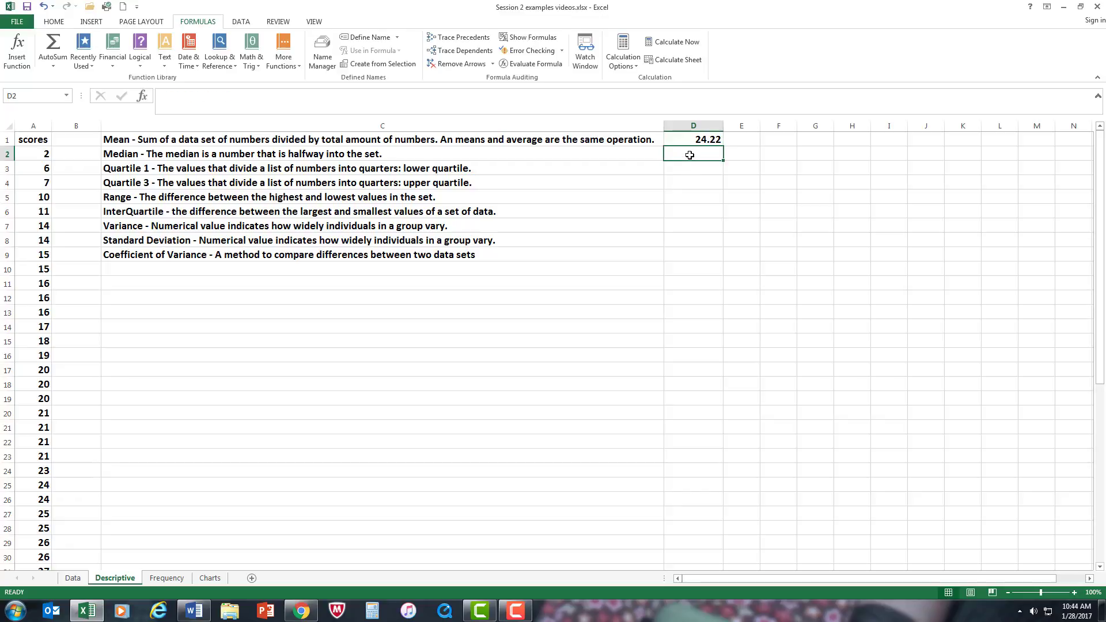
click(300, 67)
mouse_move(299, 78)
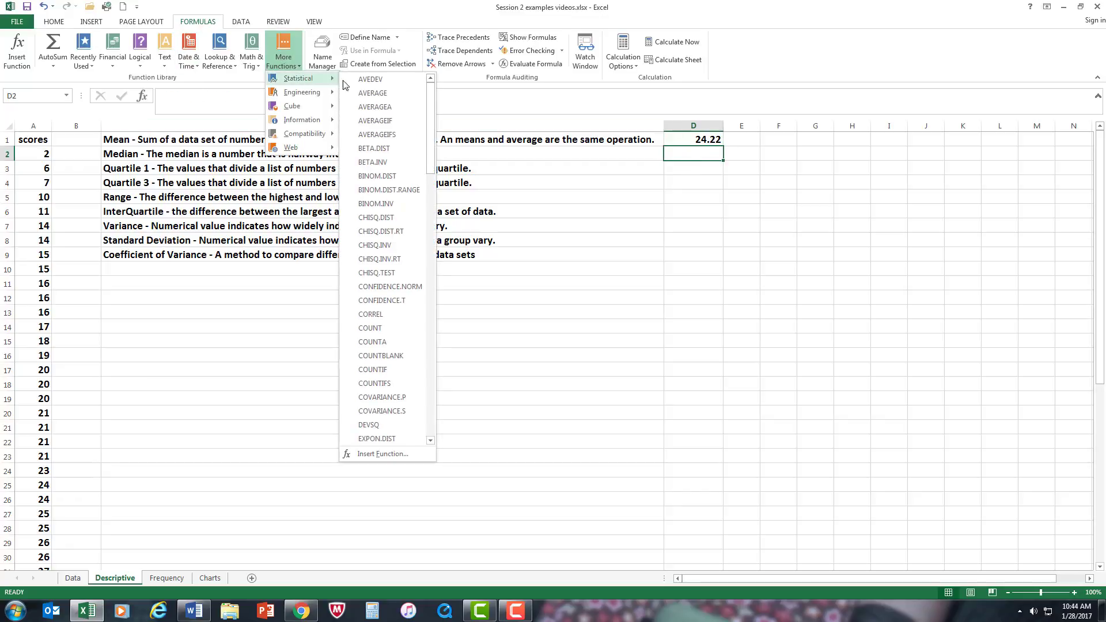
drag(430, 98, 424, 241)
click(372, 250)
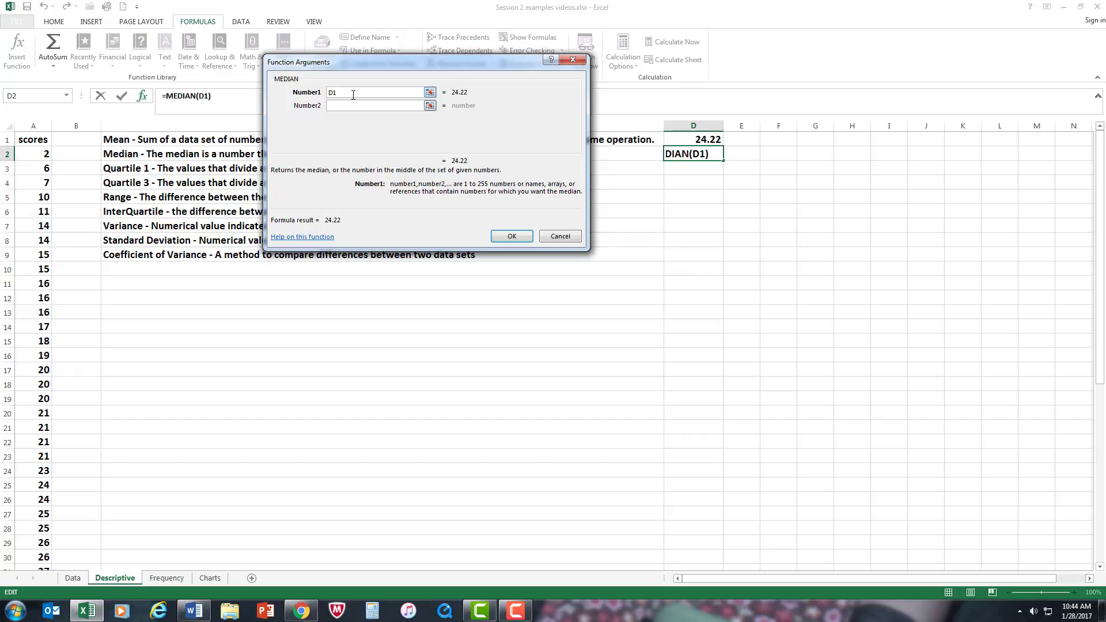
key(BackSpace)
key(BackSpace)
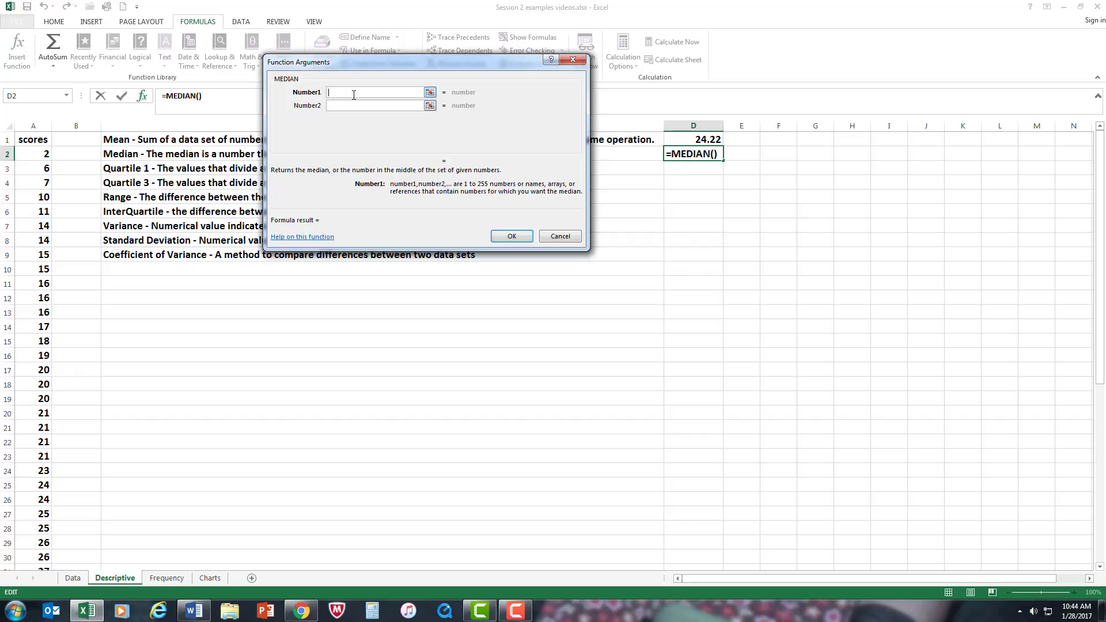
click(50, 152)
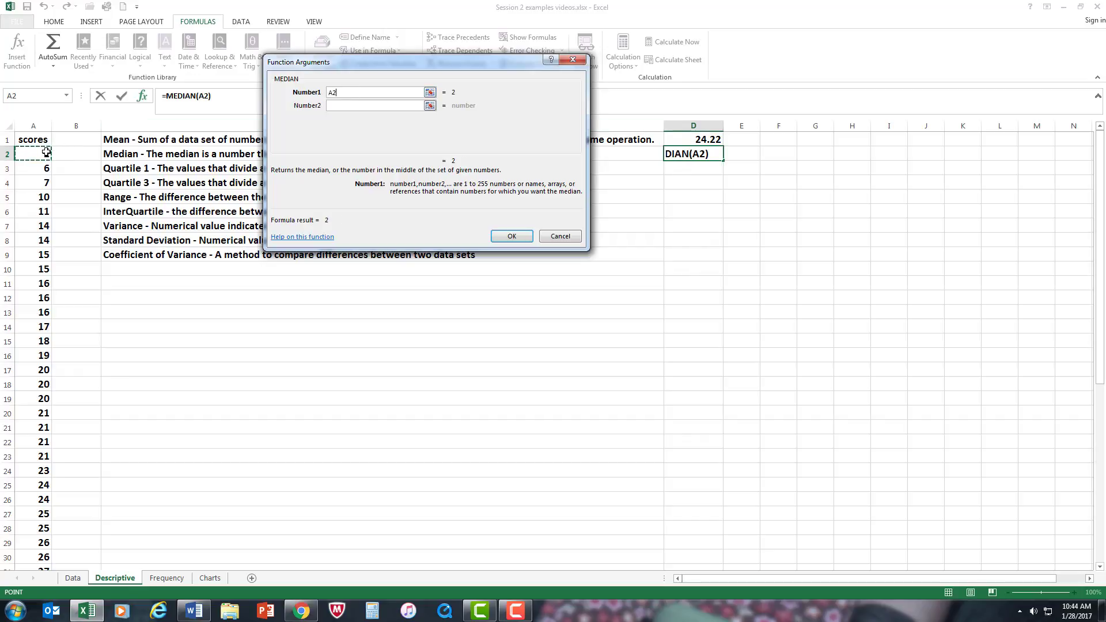
key(ctrl+shift+Down)
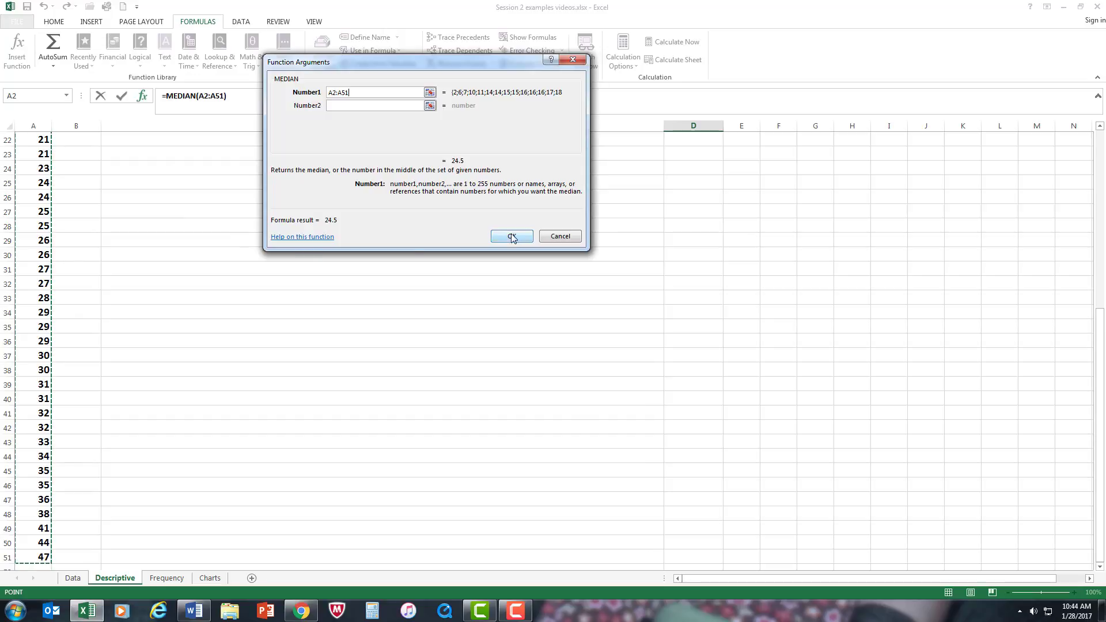
click(510, 235)
scroll(712, 173, up, 1)
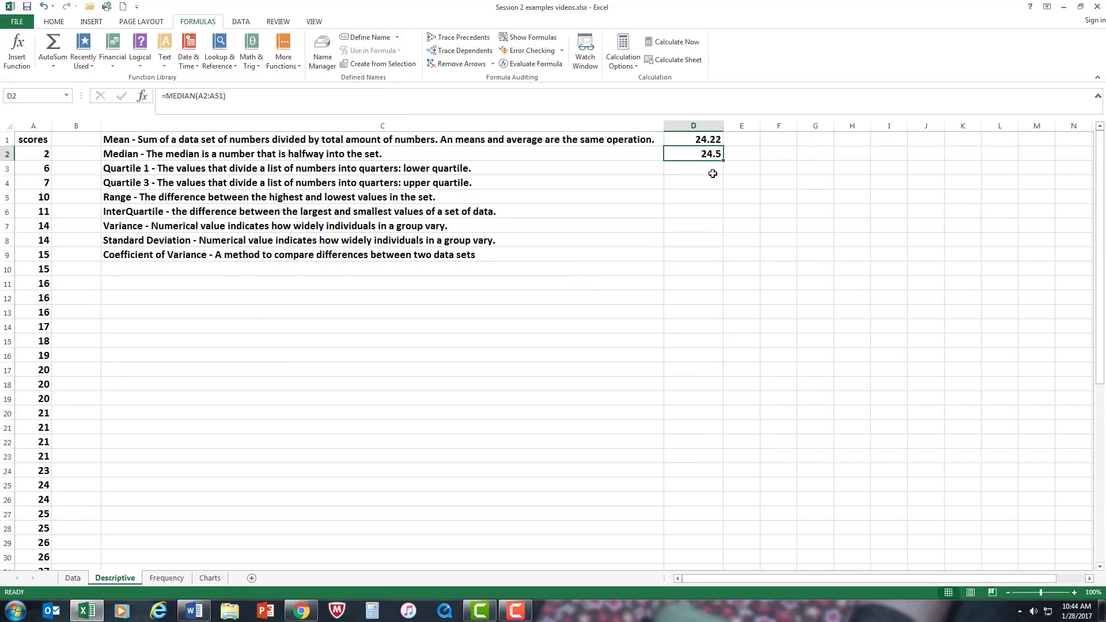
Enter =QUARTILE.INC(A2:A51,1) in D3, giving a first quartile of 17.25
click(702, 172)
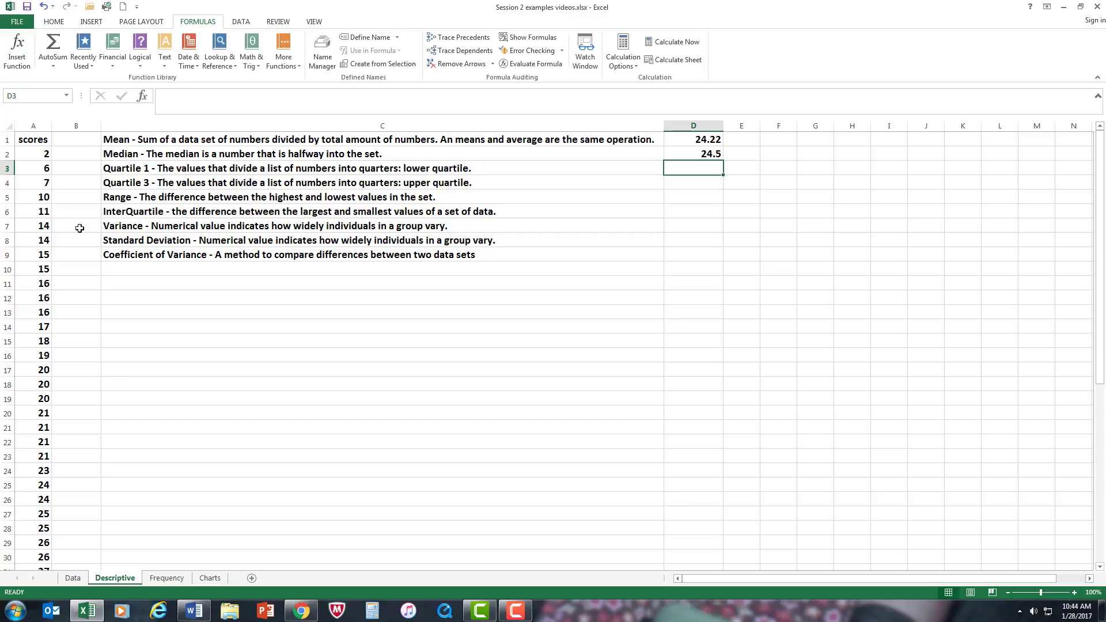
click(285, 57)
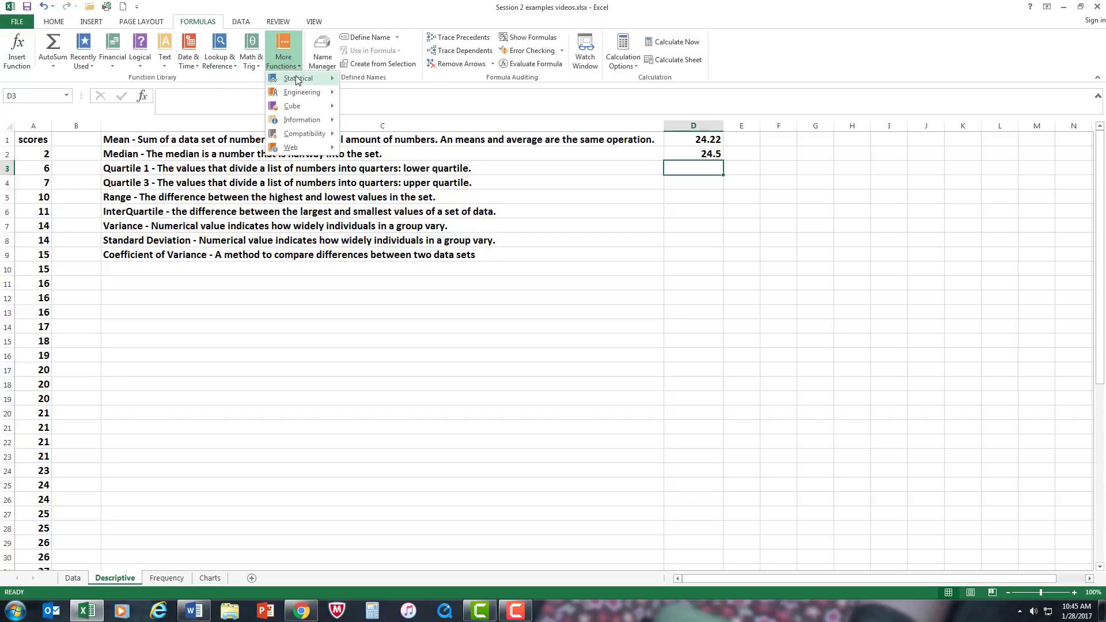
mouse_move(297, 79)
drag(430, 104, 426, 321)
click(385, 240)
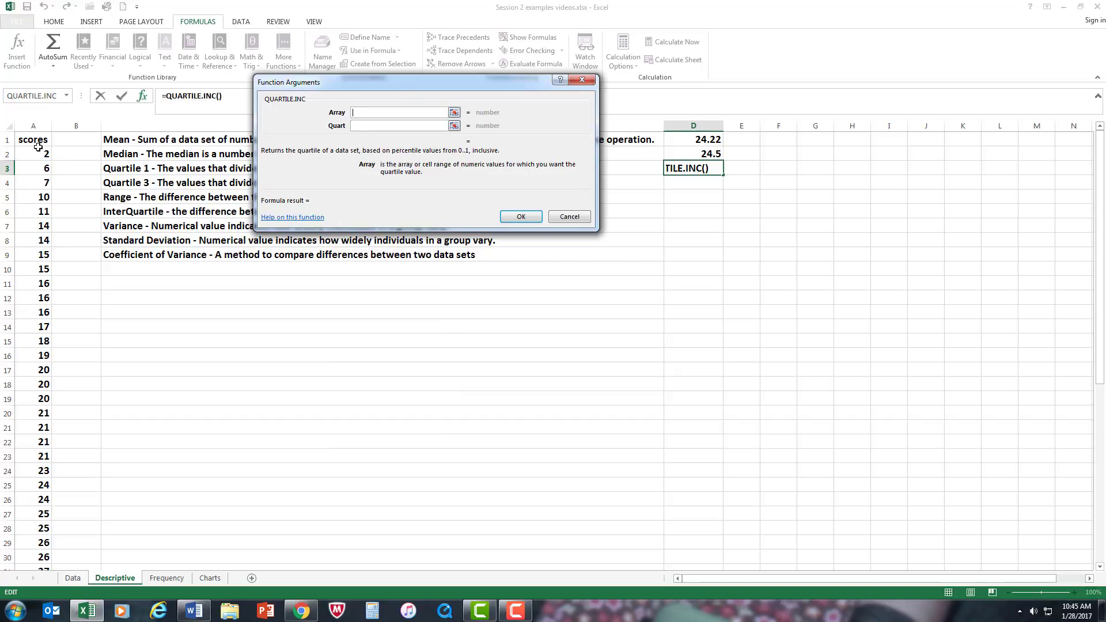
click(39, 151)
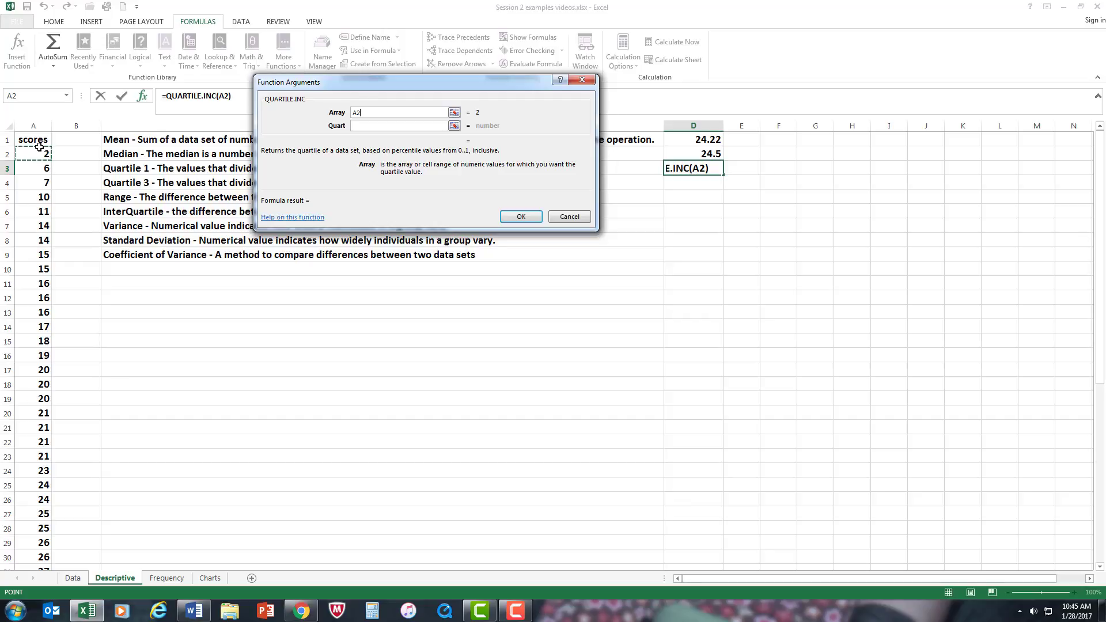
key(ctrl+shift+Down)
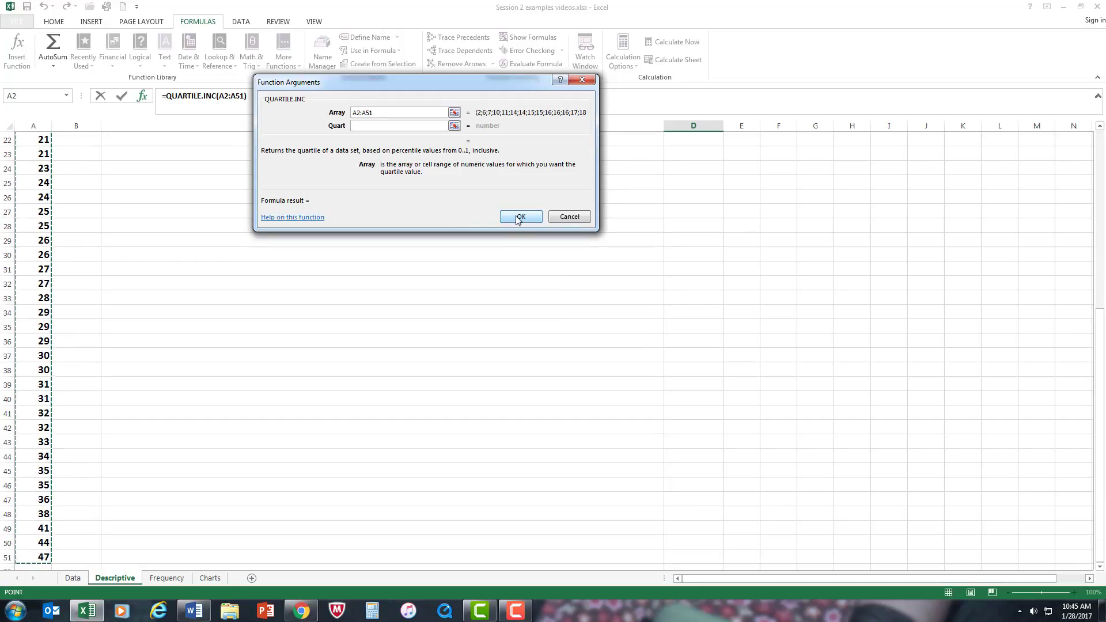
click(369, 126)
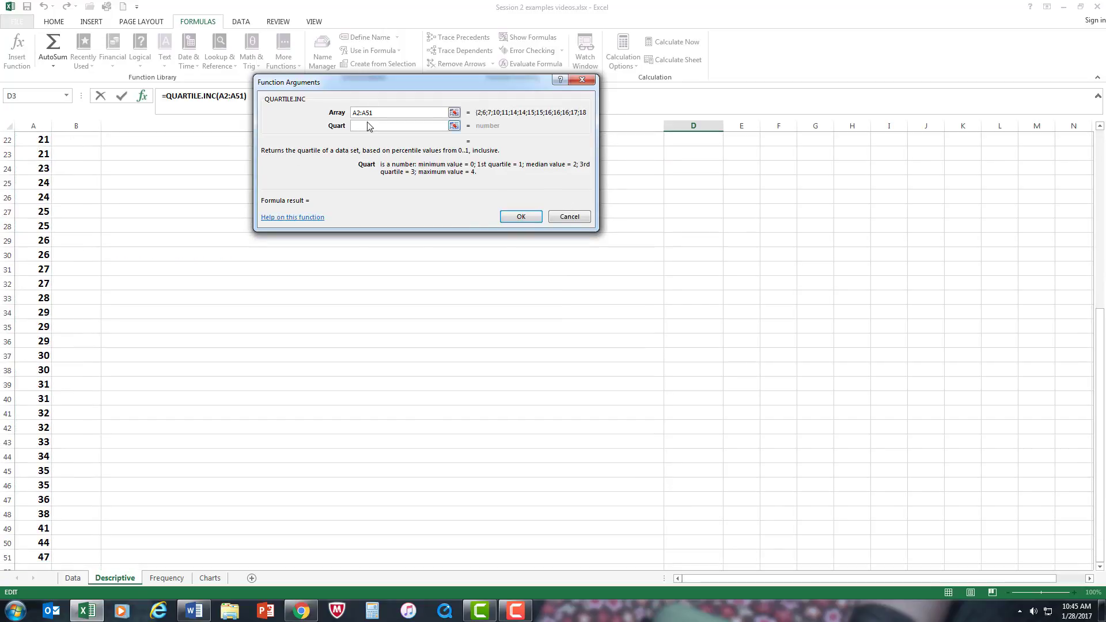
text(1)
click(522, 216)
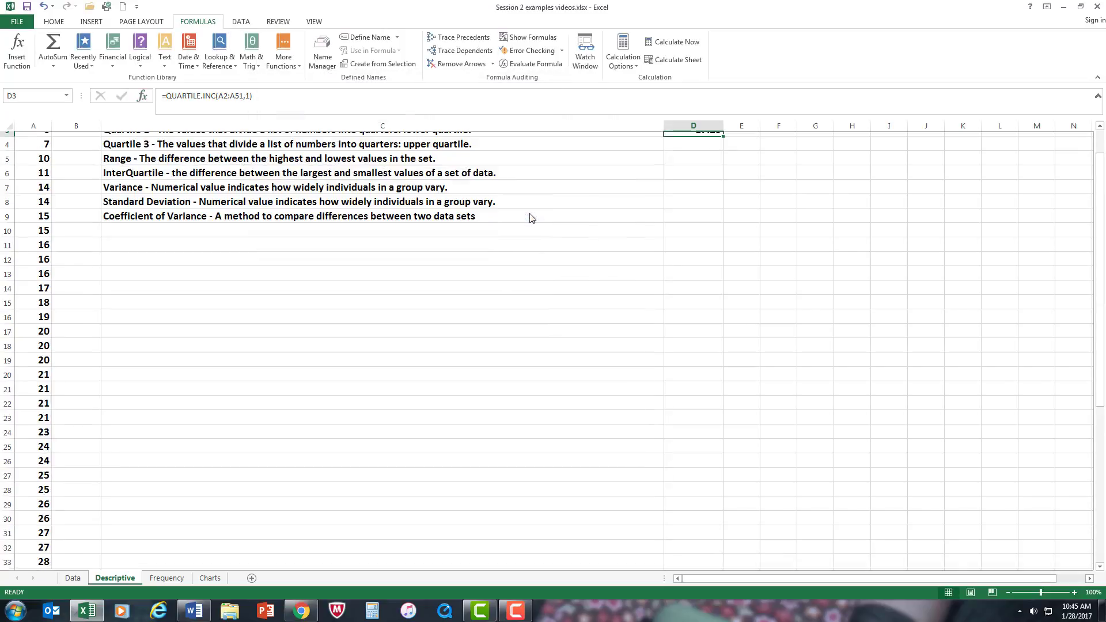
scroll(575, 224, up, 2)
Enter =QUARTILE.INC(A2:A51,3) in D4, giving a third quartile of 30.75
click(679, 184)
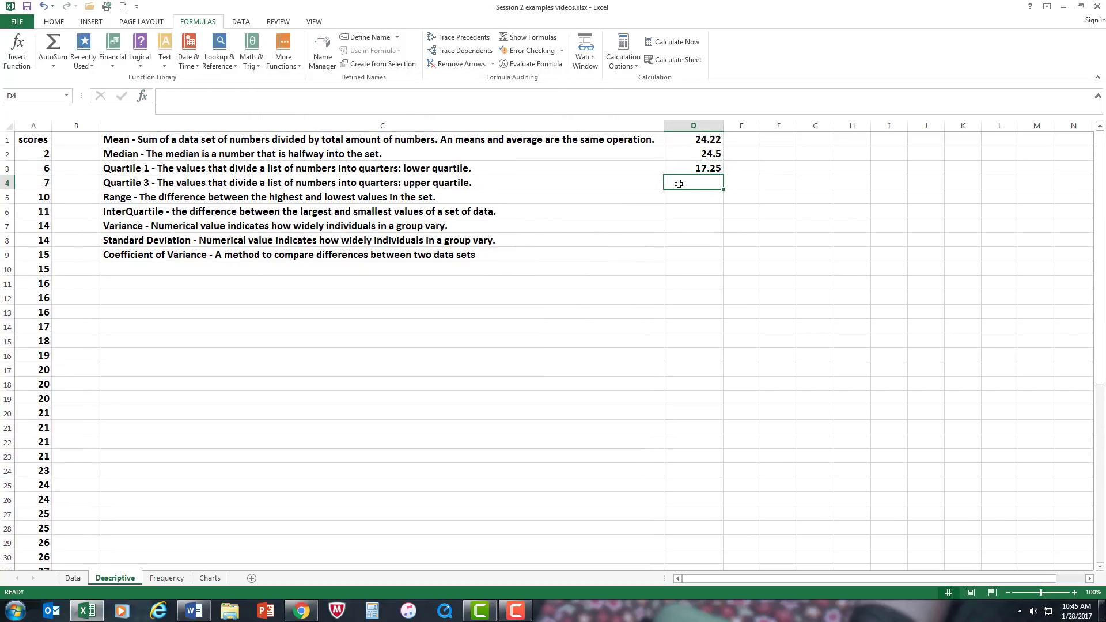
click(299, 69)
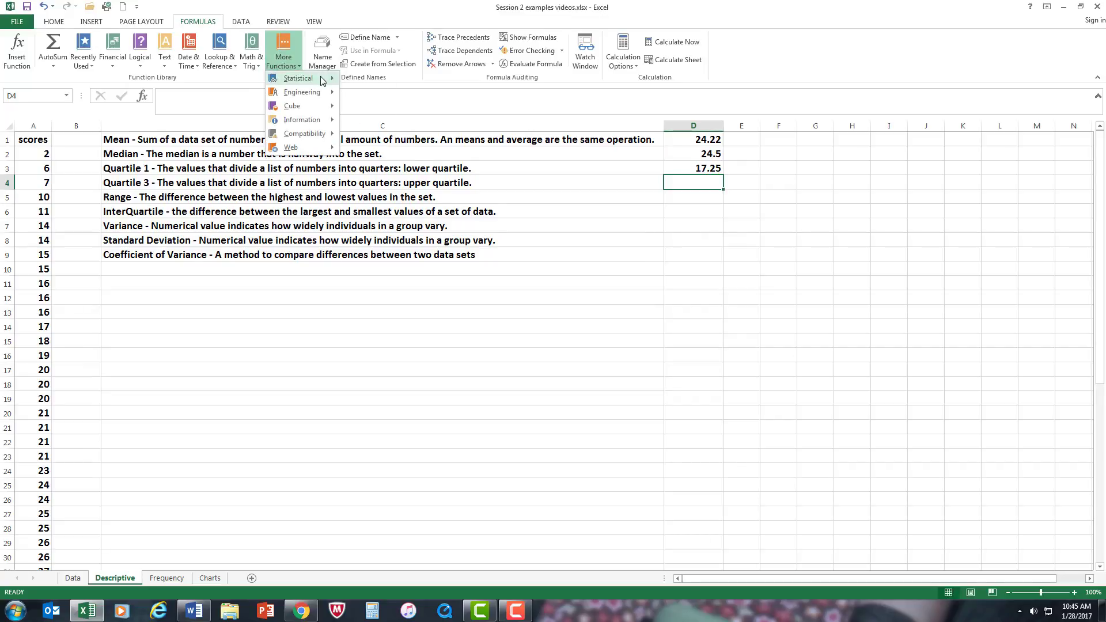
mouse_move(323, 80)
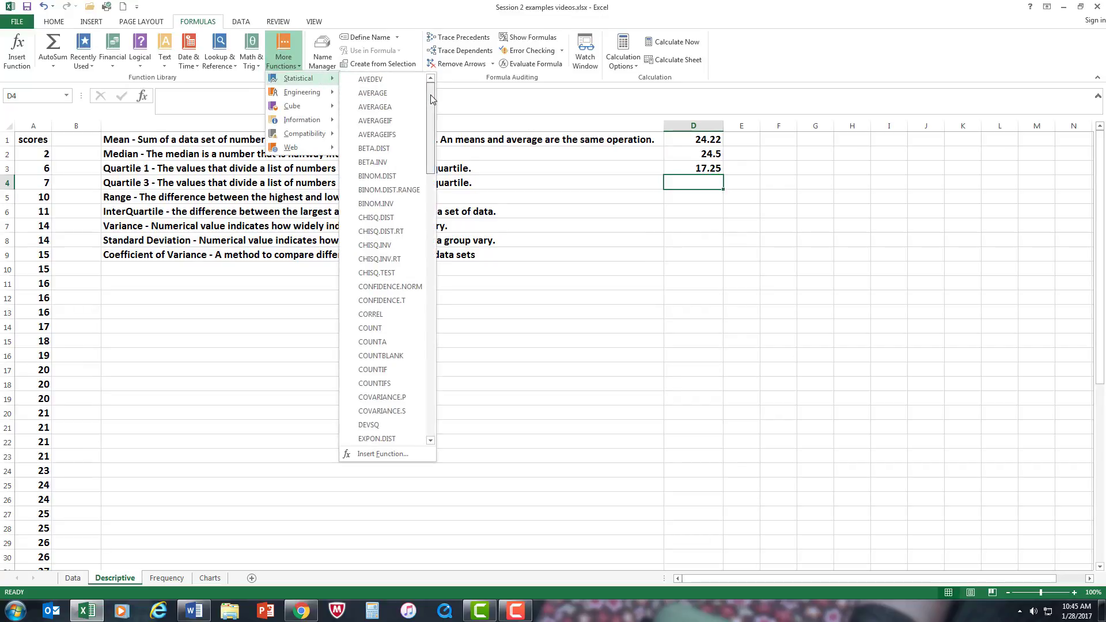
drag(431, 97, 429, 304)
click(386, 300)
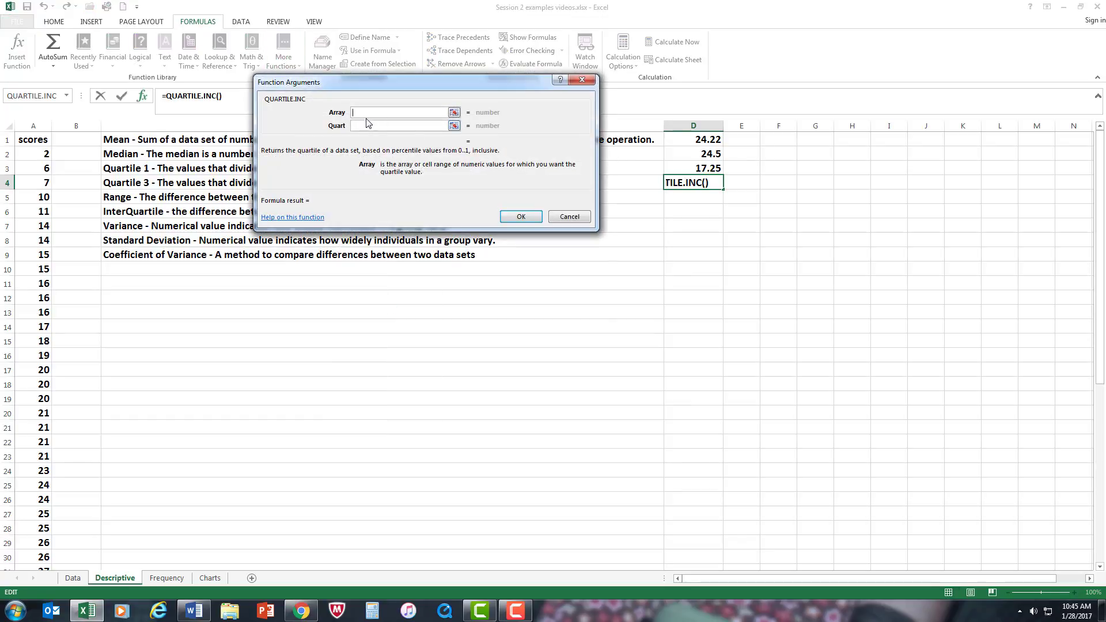
click(34, 153)
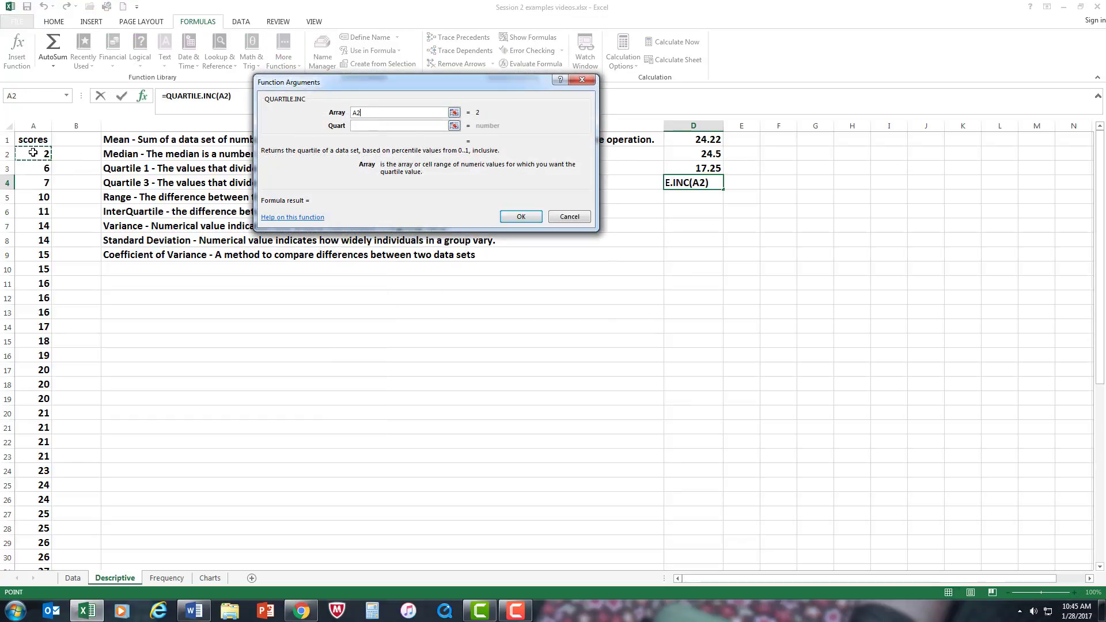
key(ctrl+shift+Down)
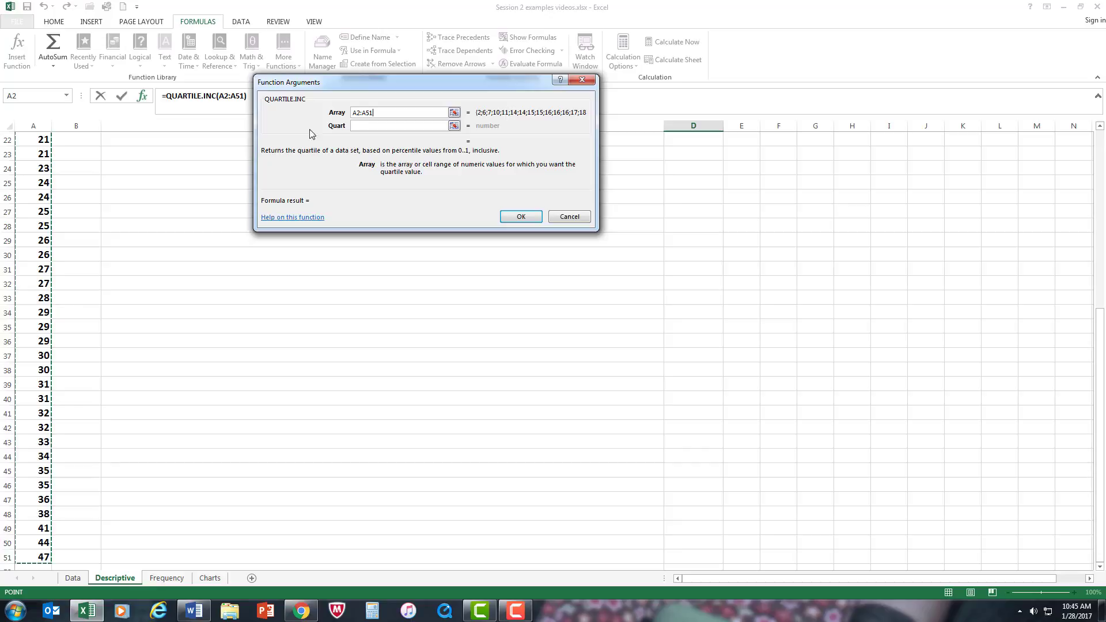
click(378, 127)
click(378, 126)
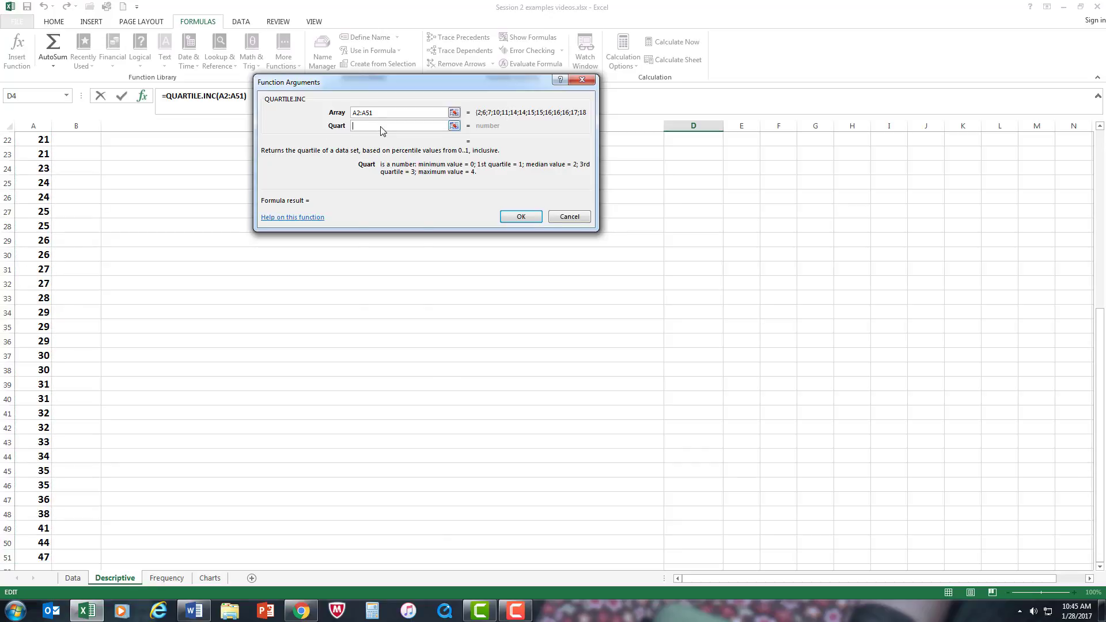
text(3)
click(520, 216)
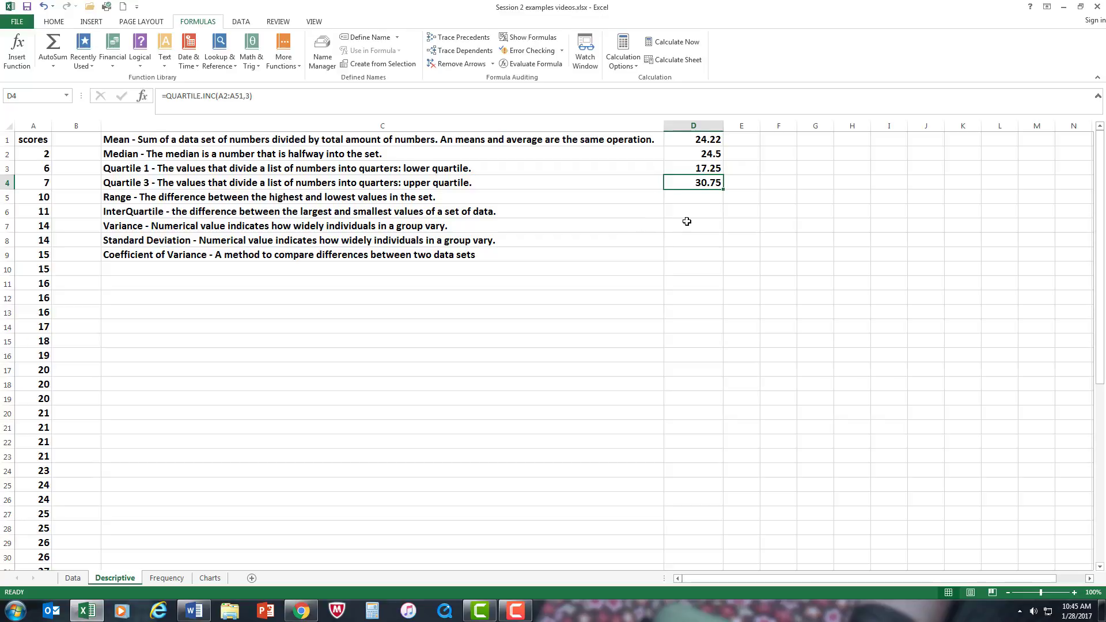
Enter =A51-A2 in D5, giving a range of 45
click(708, 198)
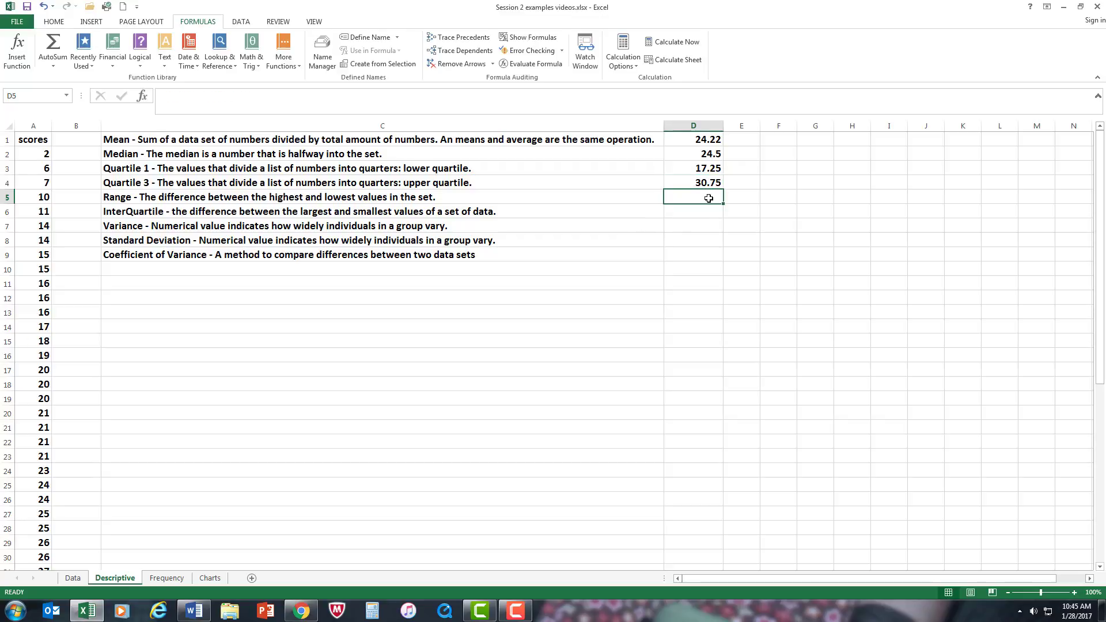
text(=)
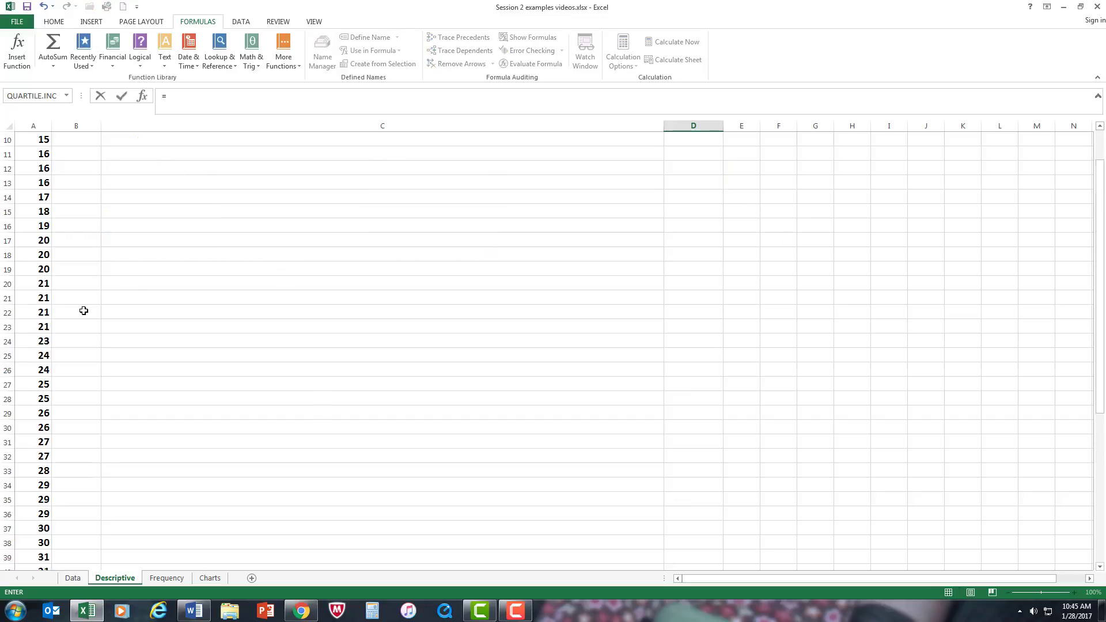
scroll(86, 305, down, 6)
scroll(77, 381, down, 6)
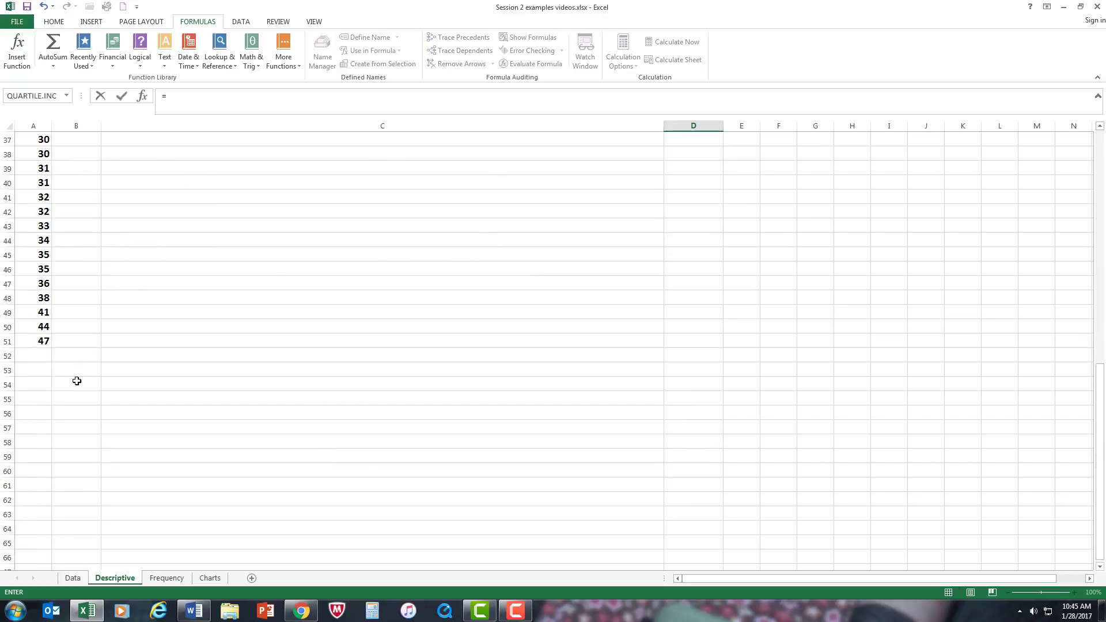
click(42, 341)
scroll(298, 345, up, 12)
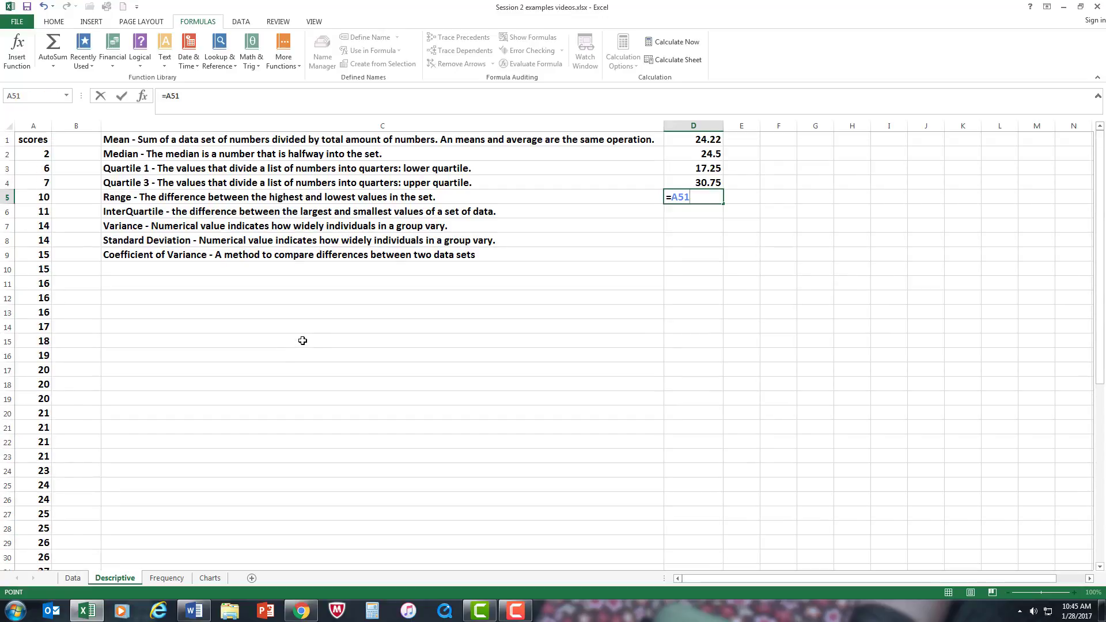
text(-)
click(42, 153)
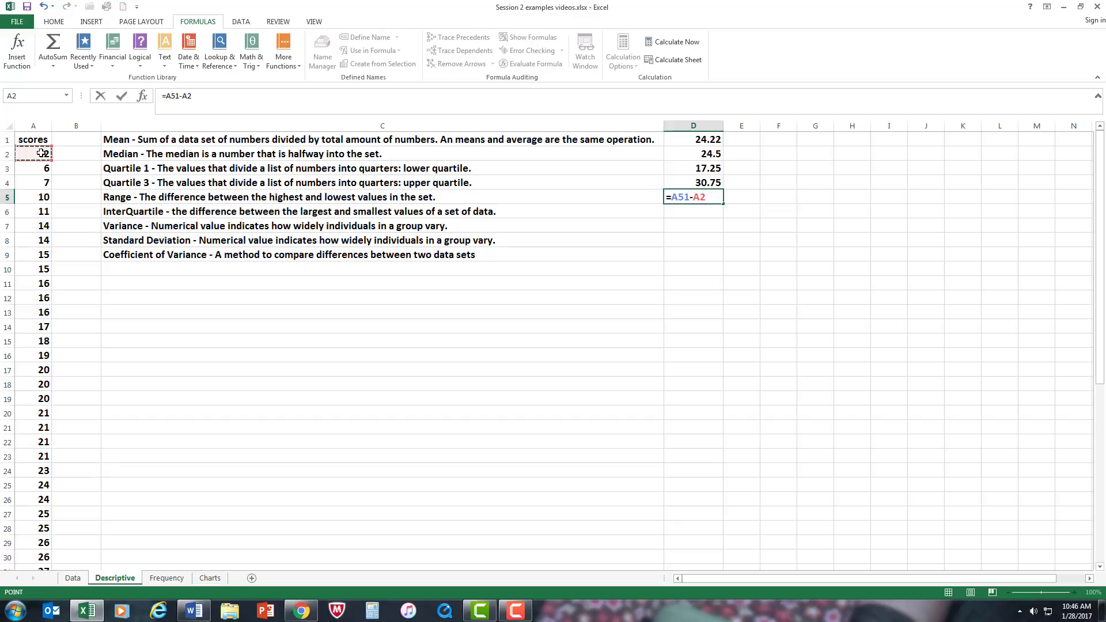
key(Return)
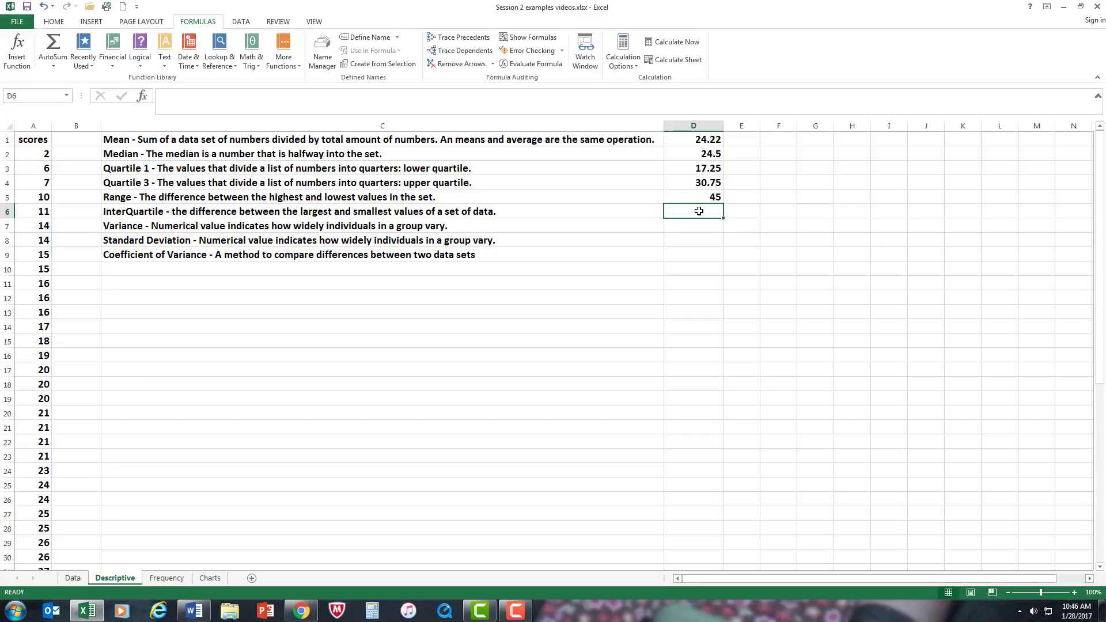
Enter =D4-D3 in D6, giving an interquartile range of 13.5
text(=-)
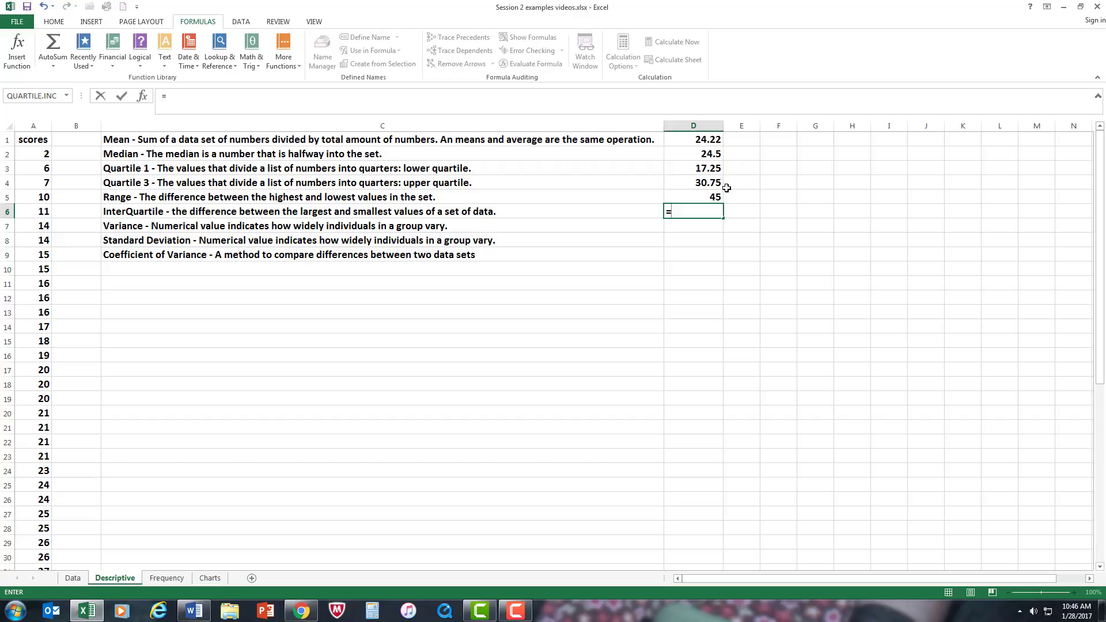
key(BackSpace)
click(702, 179)
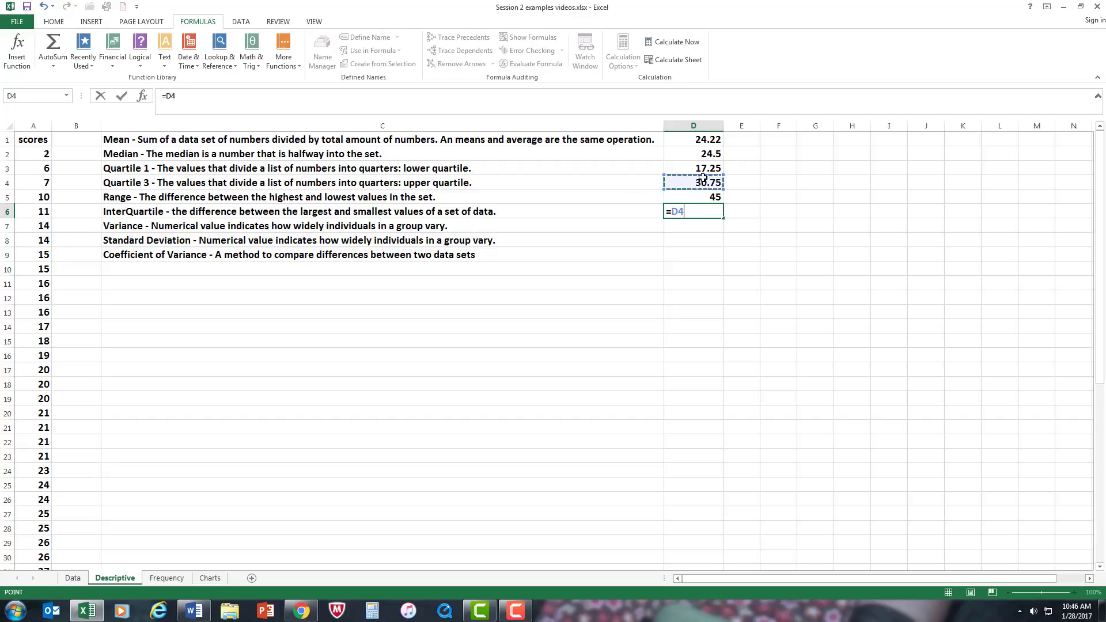
text(-)
click(708, 167)
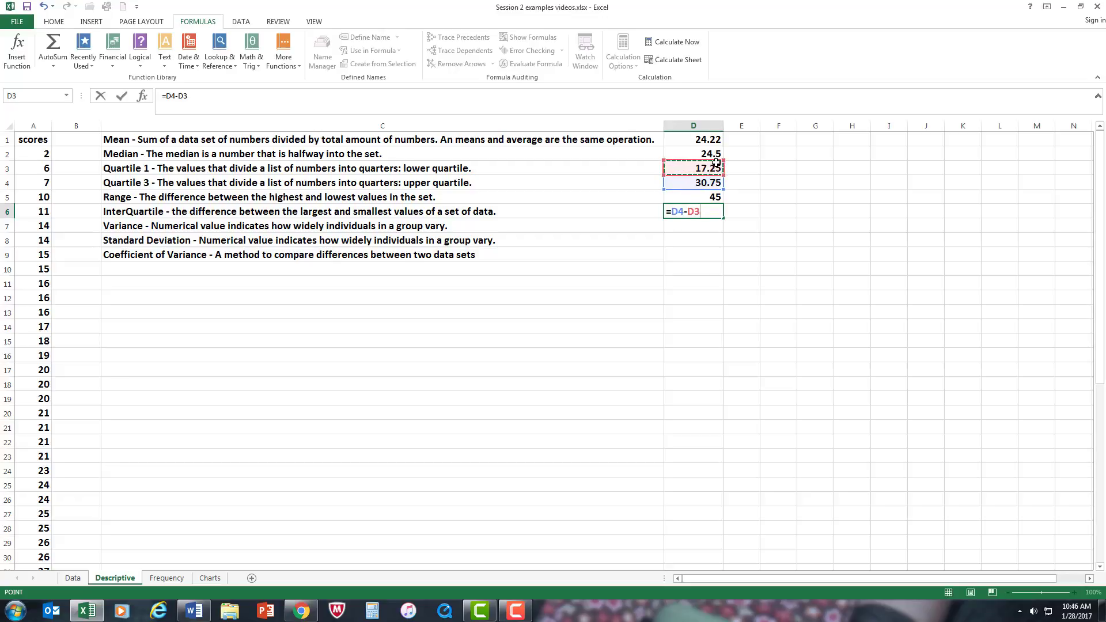
key(Return)
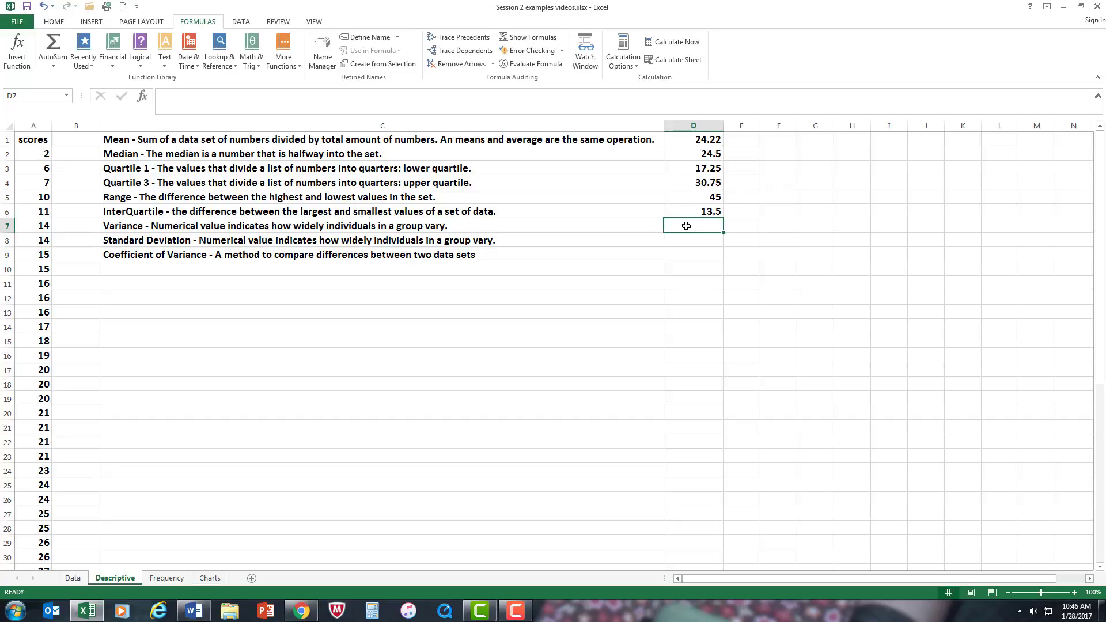
Enter =VAR.S(A2:A51) in D7, giving a sample variance of 94.01
click(295, 66)
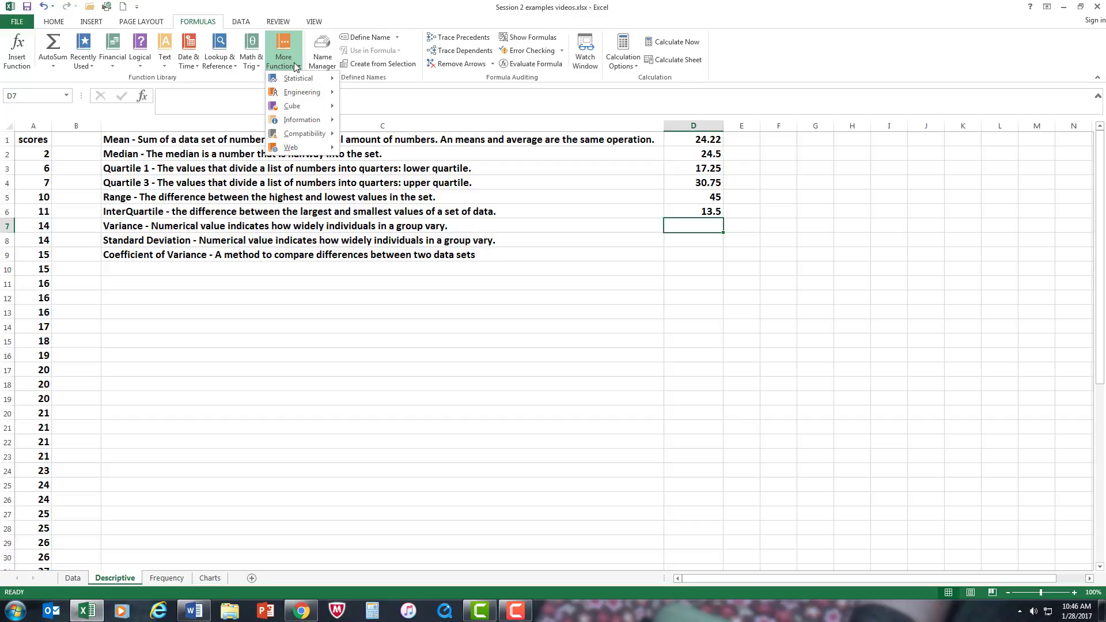
mouse_move(298, 78)
drag(430, 91, 432, 371)
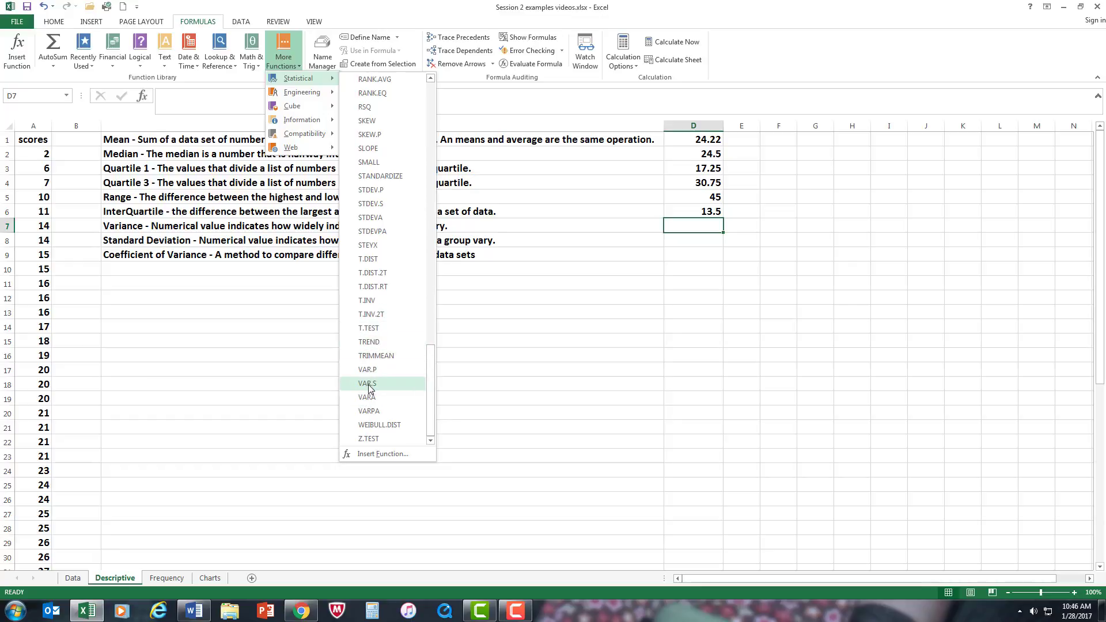
click(366, 384)
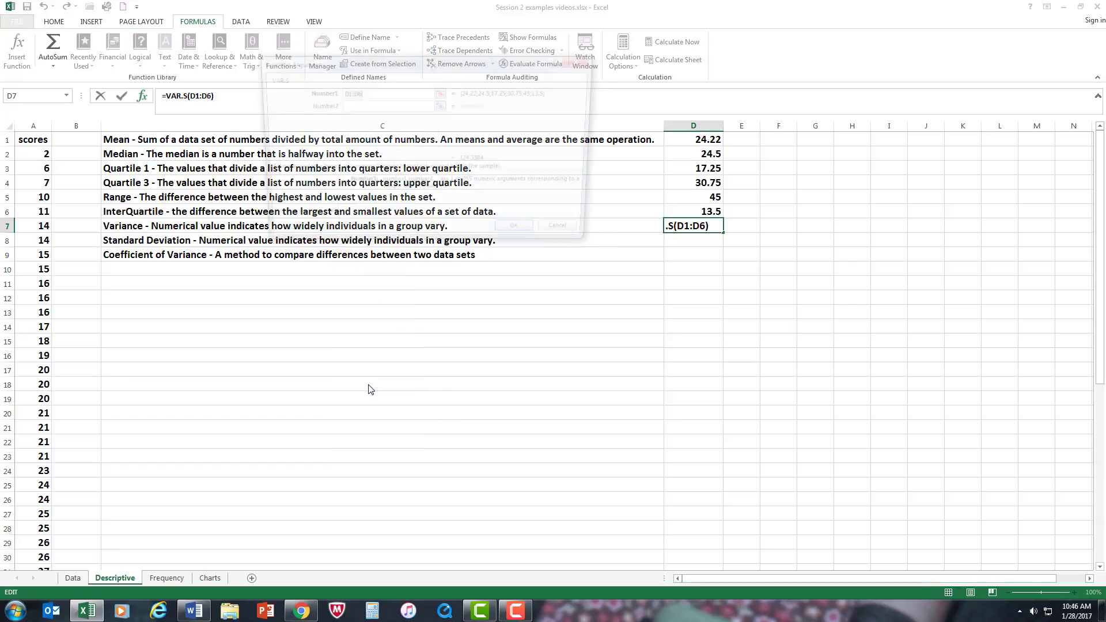
click(36, 154)
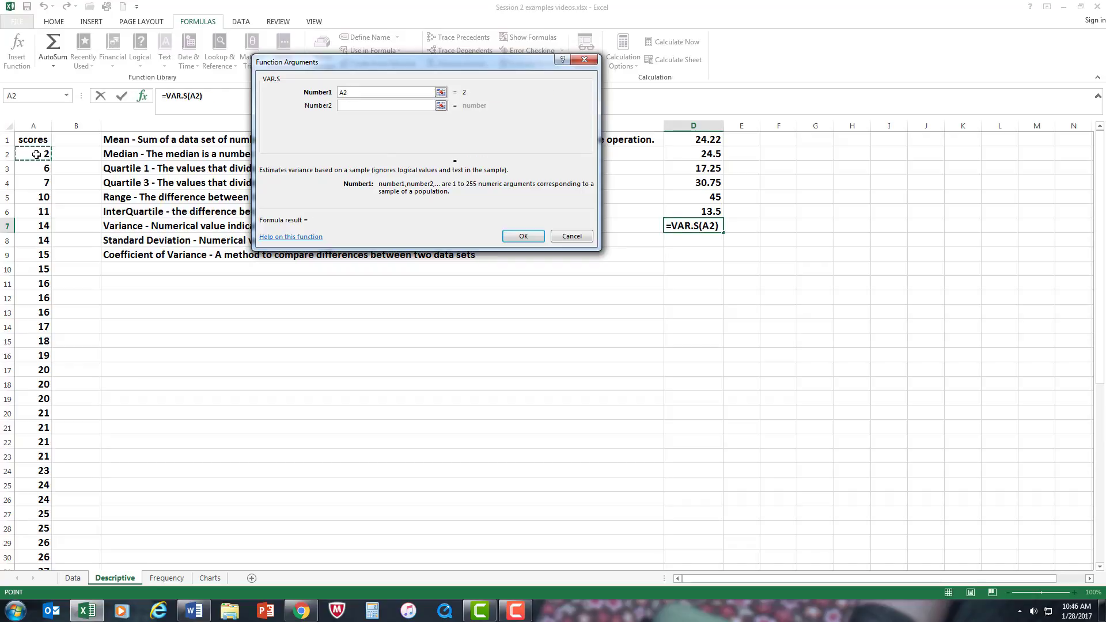
key(ctrl+shift+Down)
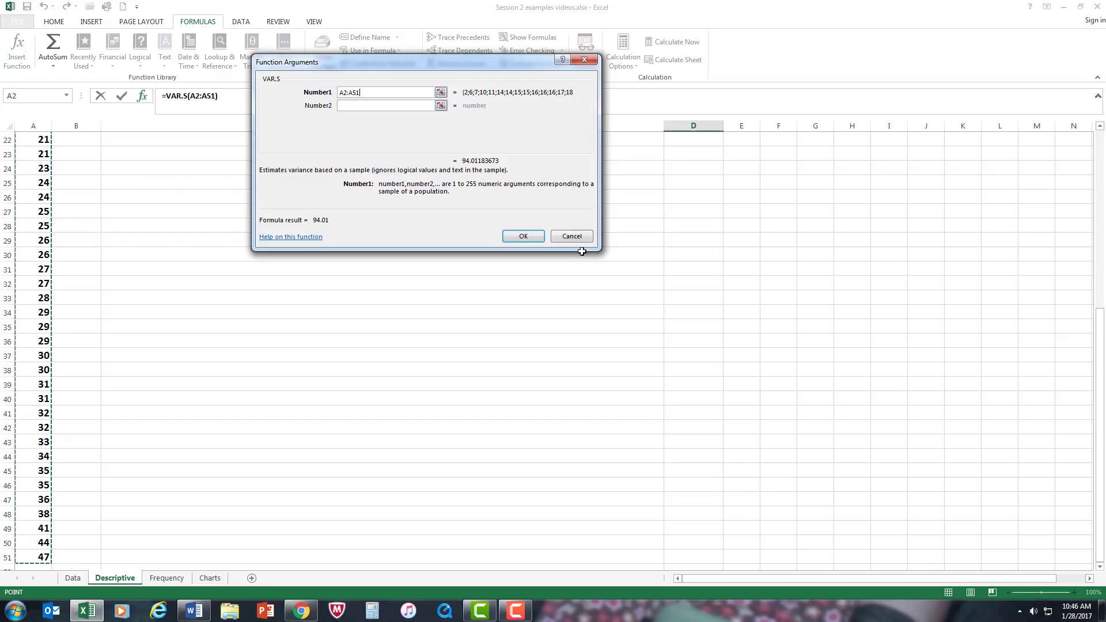
click(522, 237)
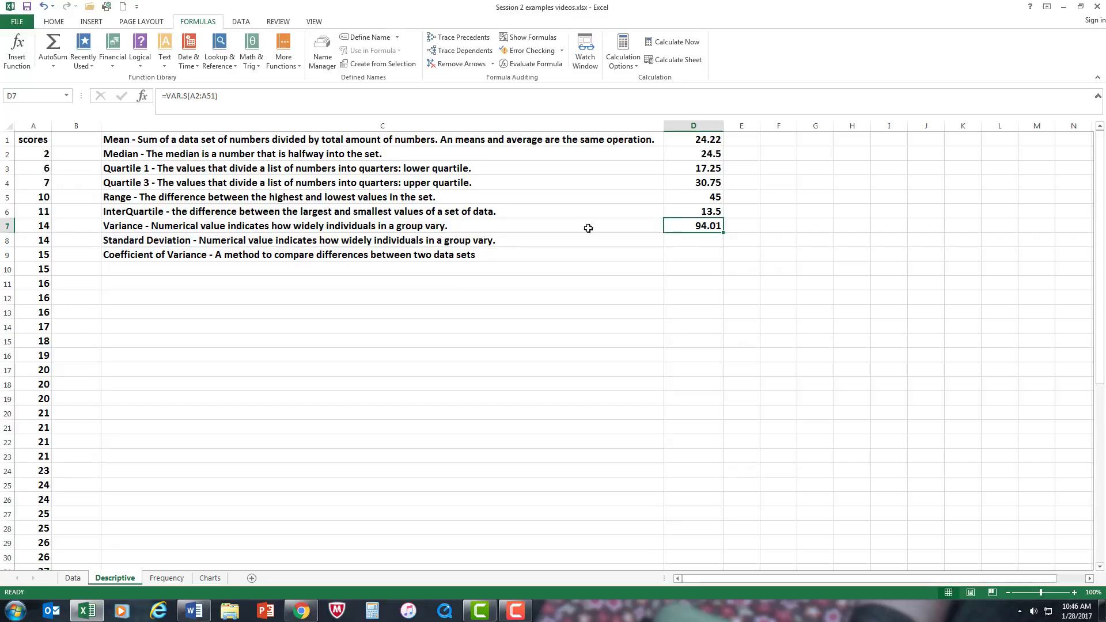
click(704, 241)
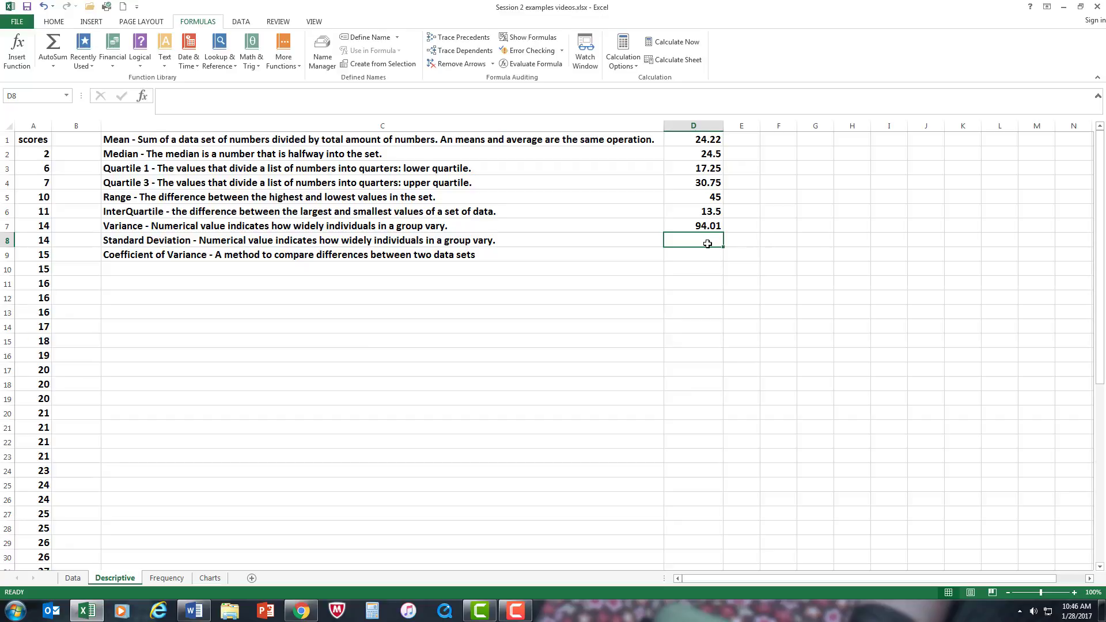
Enter =STDEV.S(A2:A51) in D8, giving a standard deviation of 9.70
click(293, 62)
mouse_move(298, 78)
drag(427, 99, 430, 334)
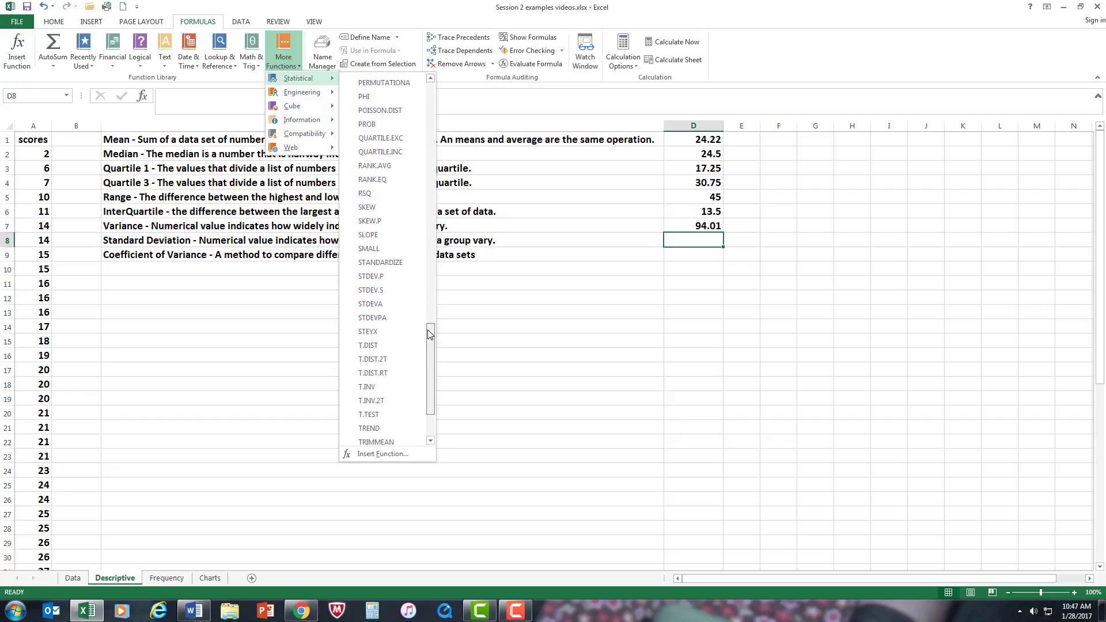
click(375, 292)
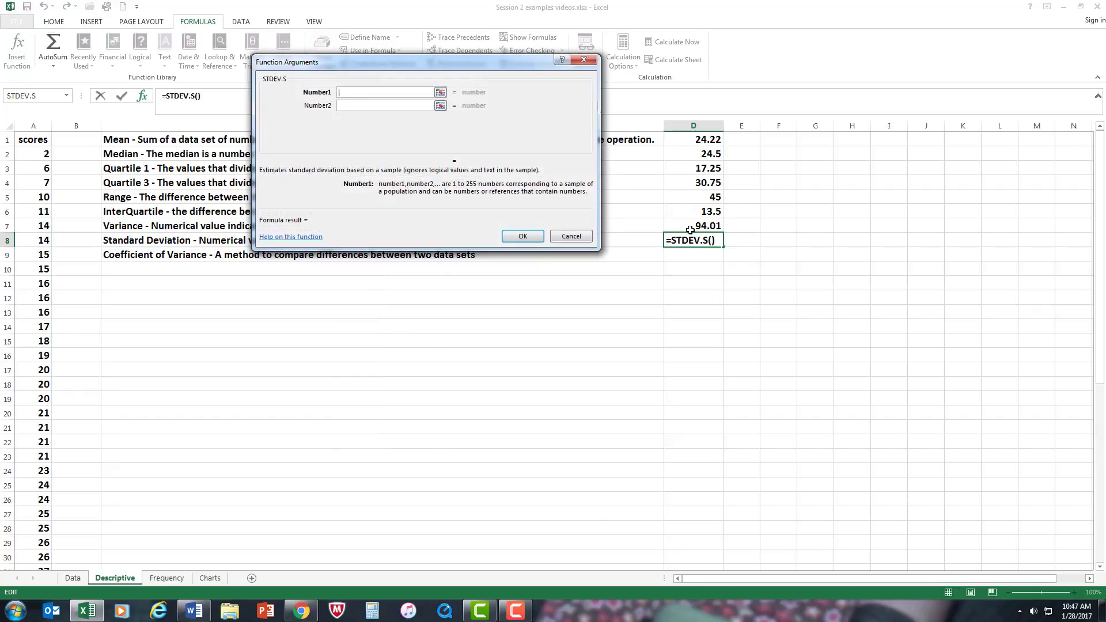
click(43, 154)
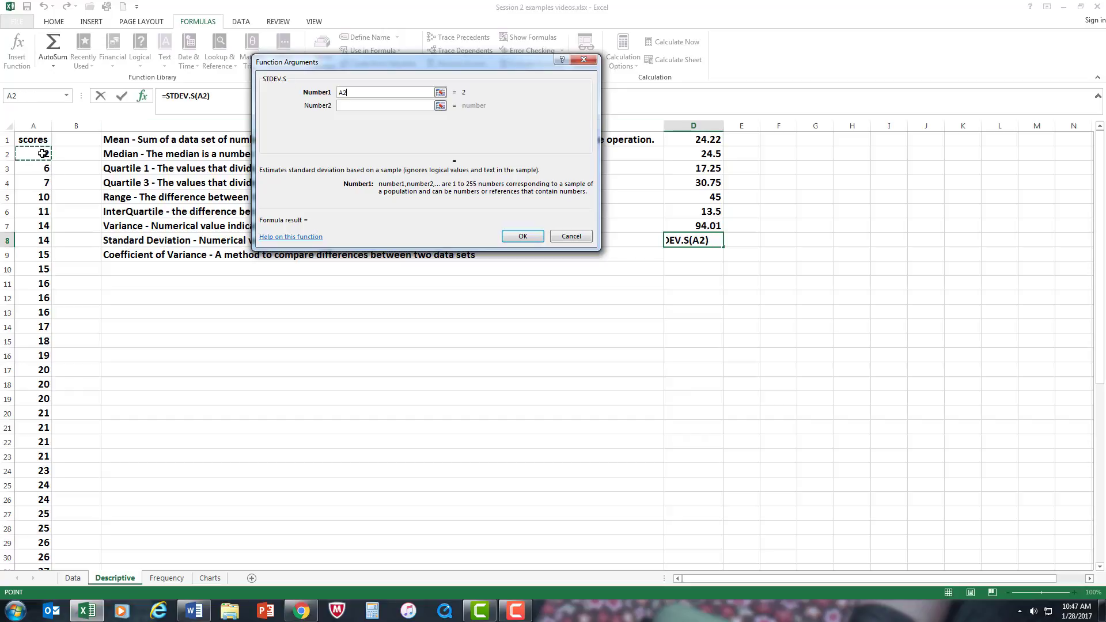
key(ctrl+shift+Down)
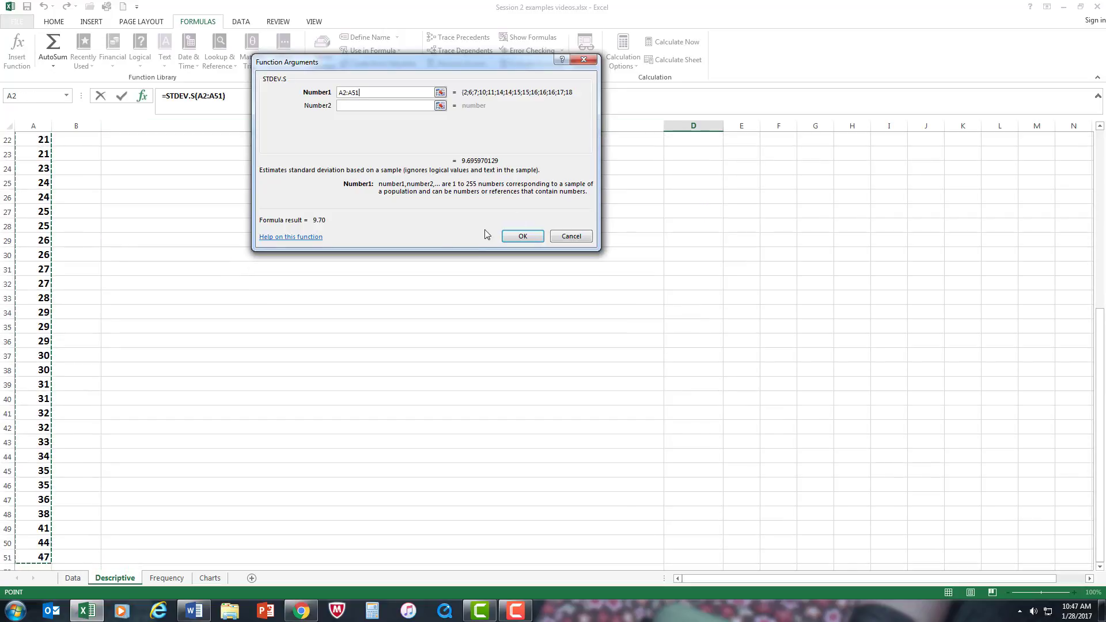
click(516, 240)
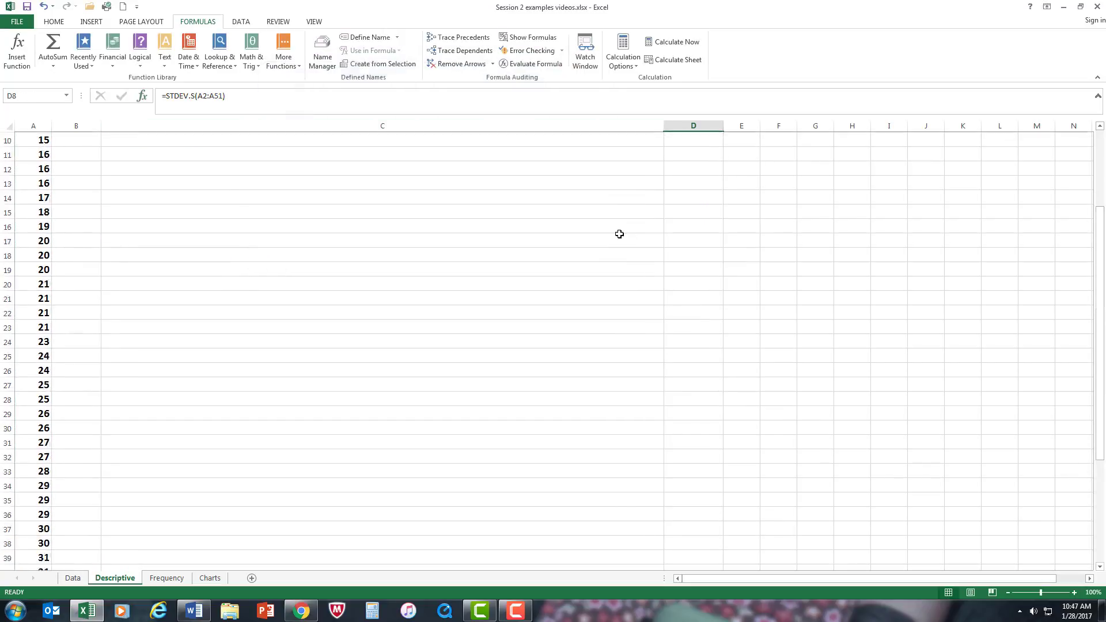
click(705, 258)
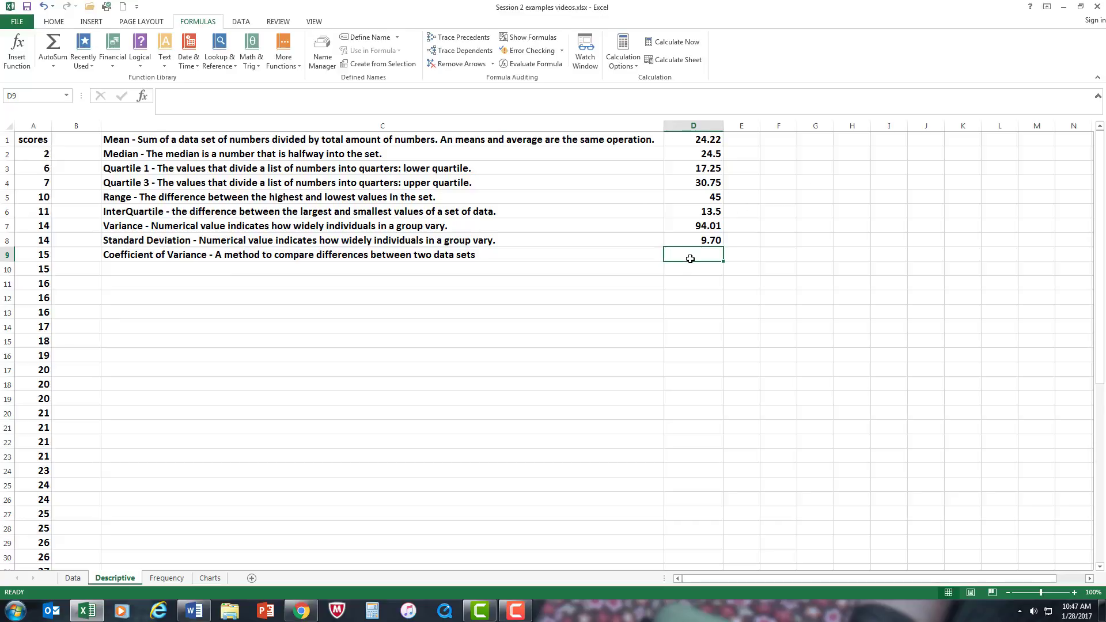
Enter =D8/D1*100 in D9 to get the coefficient of variation, 40.03
text(=)
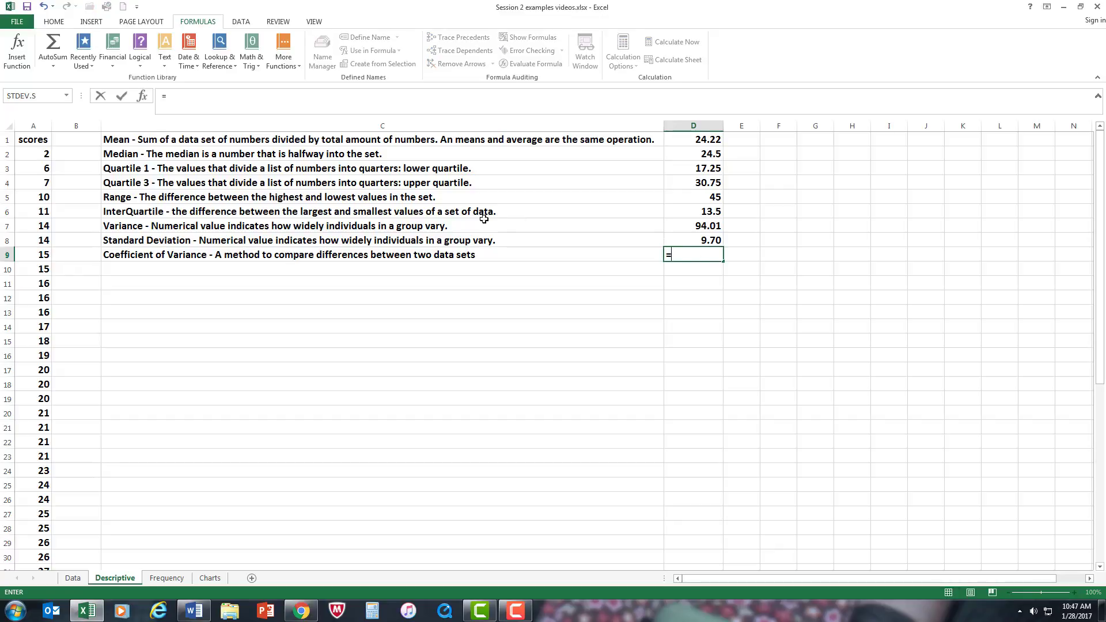
click(698, 241)
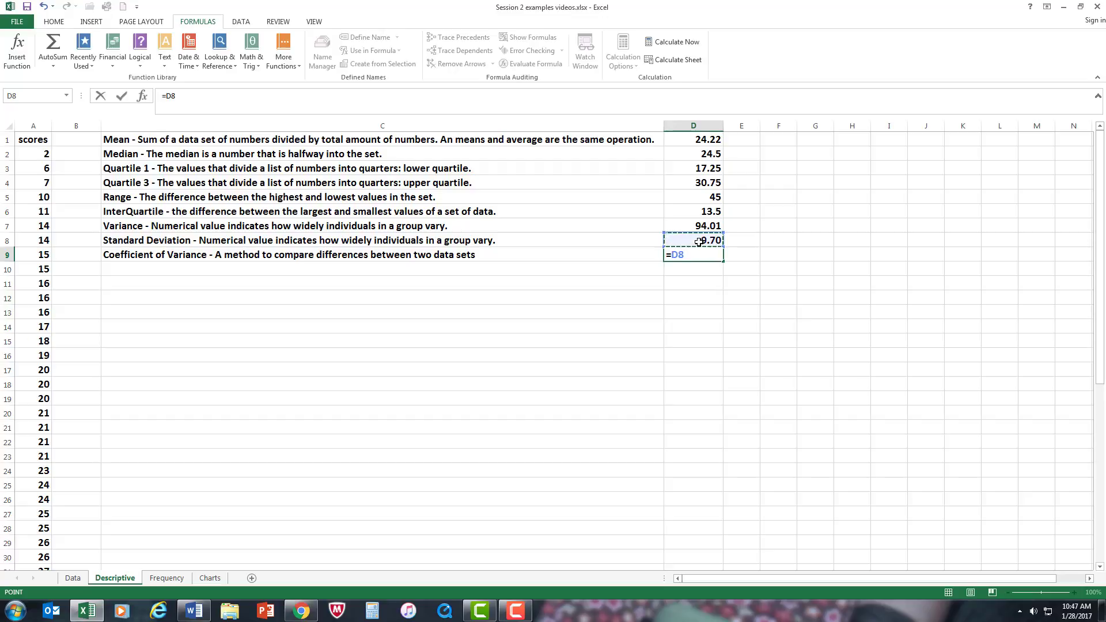
text(/)
click(710, 138)
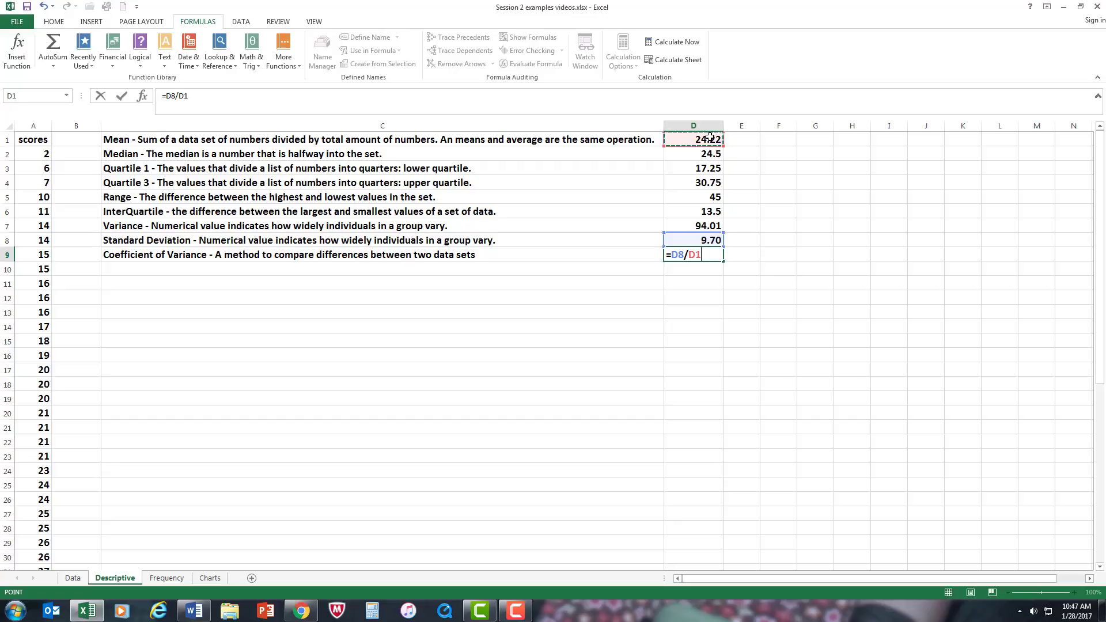
text(*100)
key(Return)
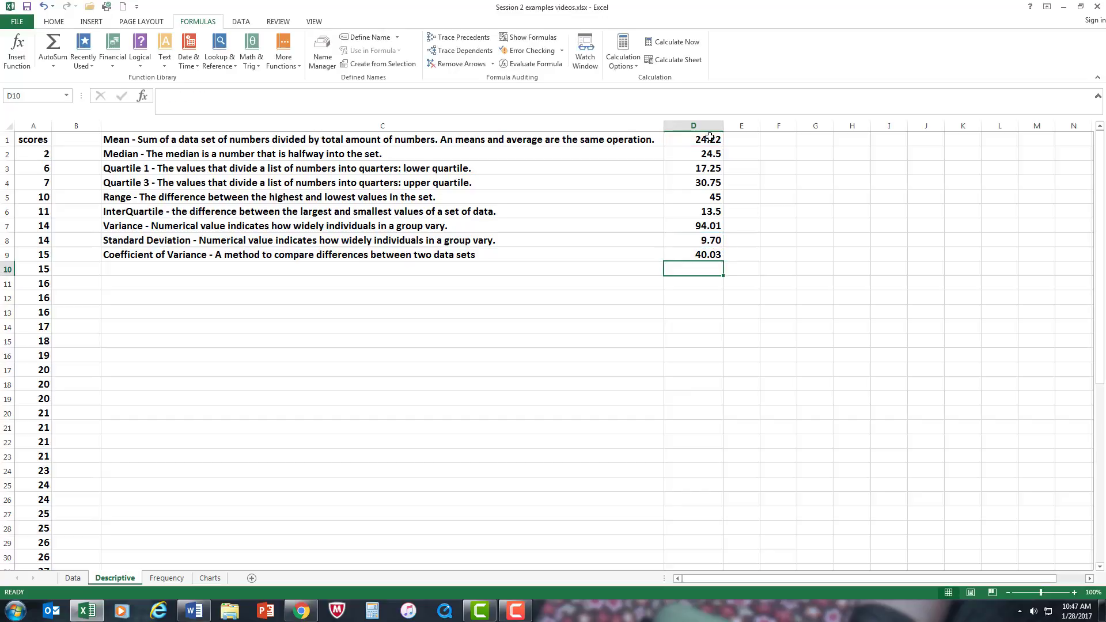